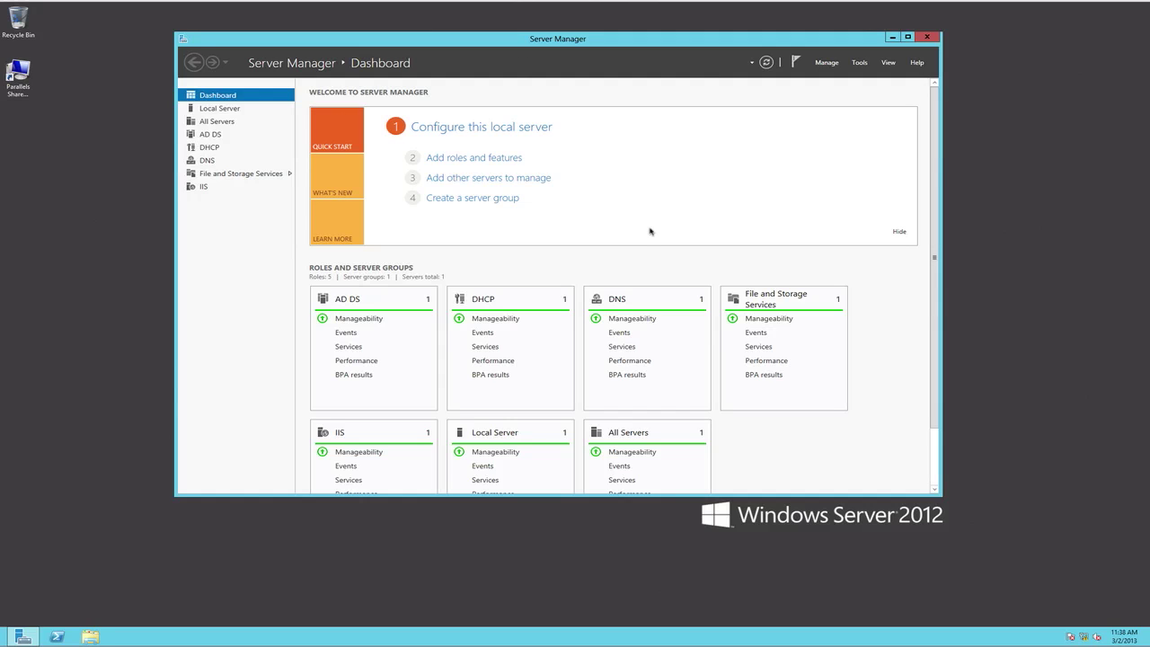
# Launch Group Policy Management from the Server Manager Tools menu
pyautogui.click(860, 63)
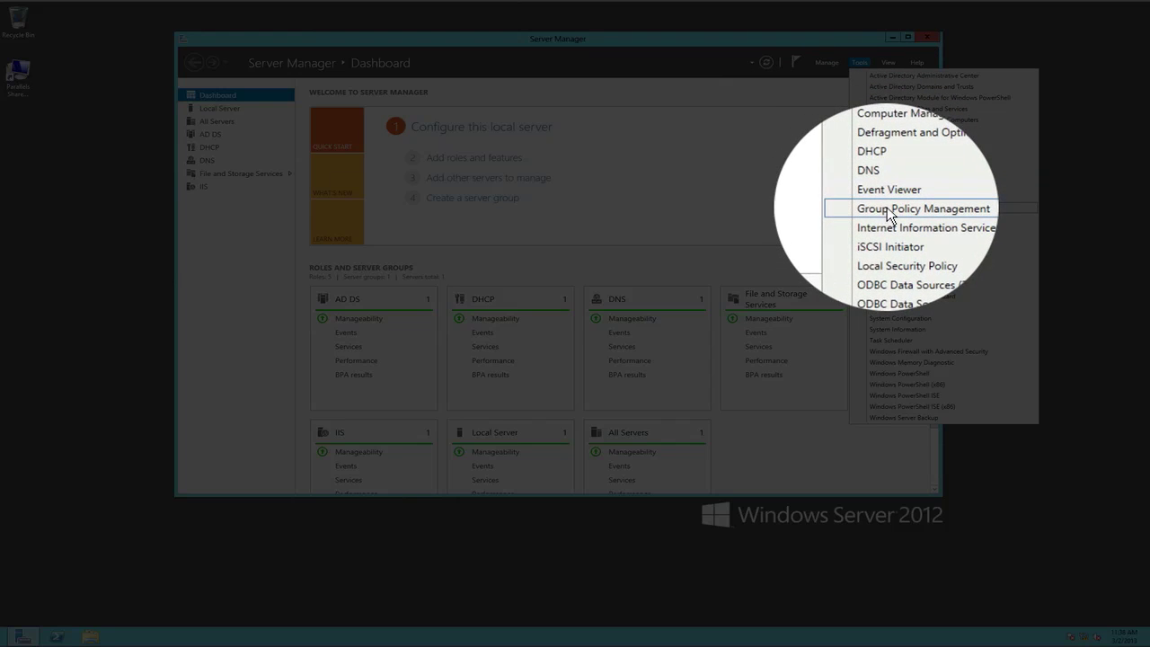
pyautogui.click(892, 208)
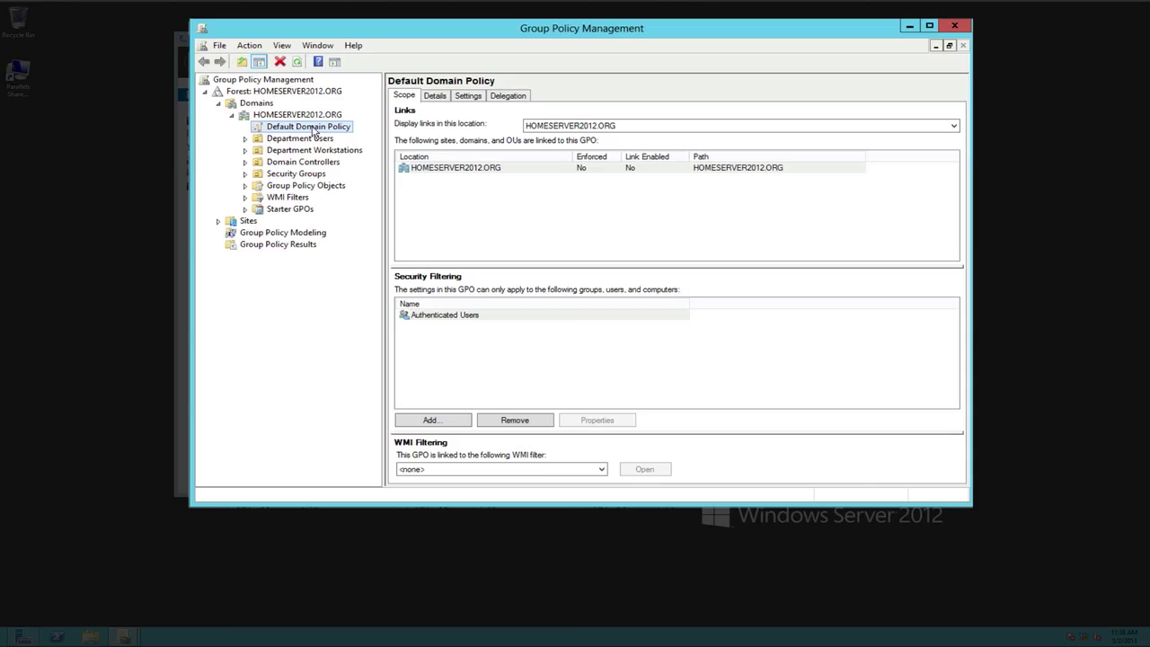
# Edit the Default Domain Policy, then move and enlarge the Group Policy Management Editor window
pyautogui.rightClick(311, 128)
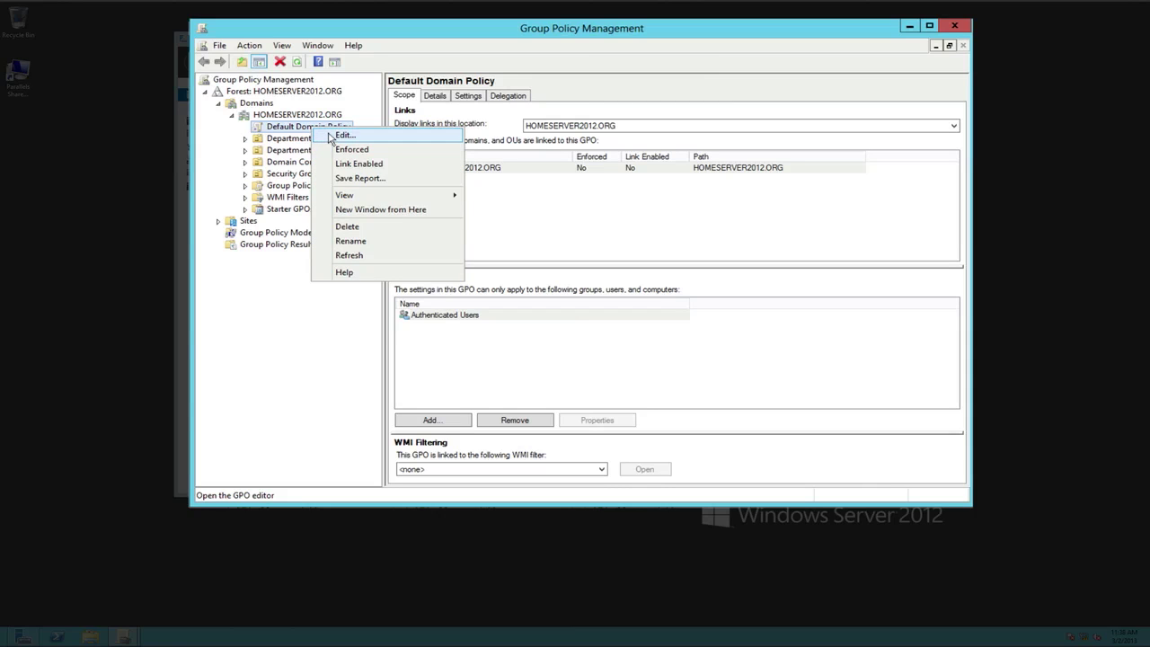
pyautogui.click(329, 136)
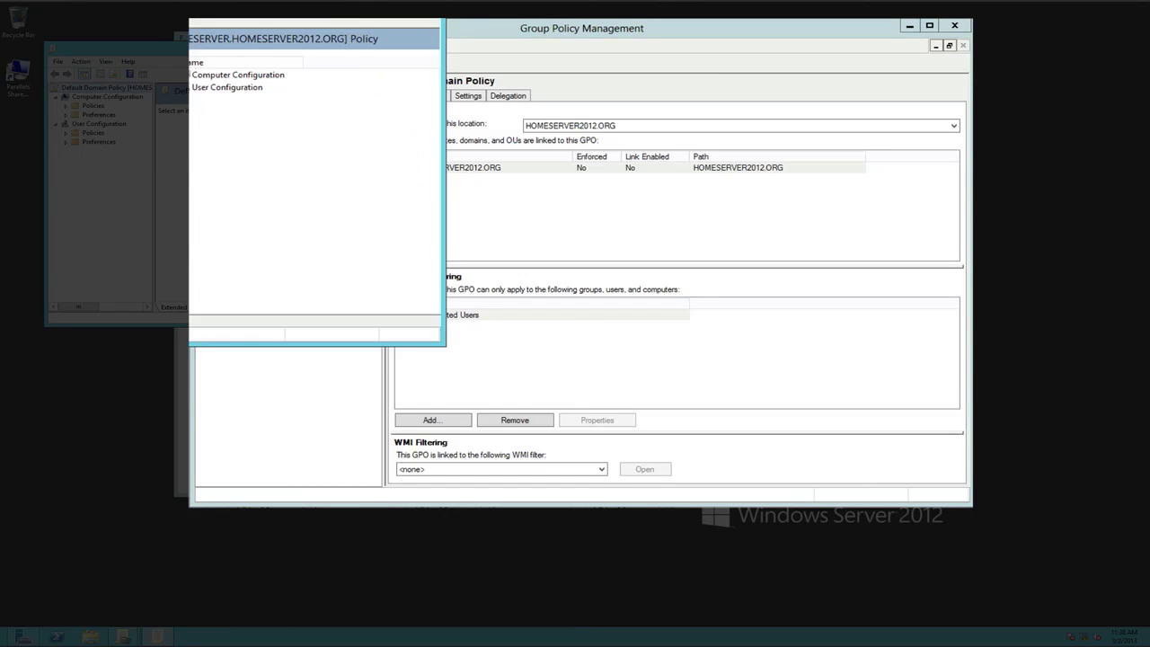
pyautogui.moveTo(606, 79); pyautogui.dragTo(549, 45)
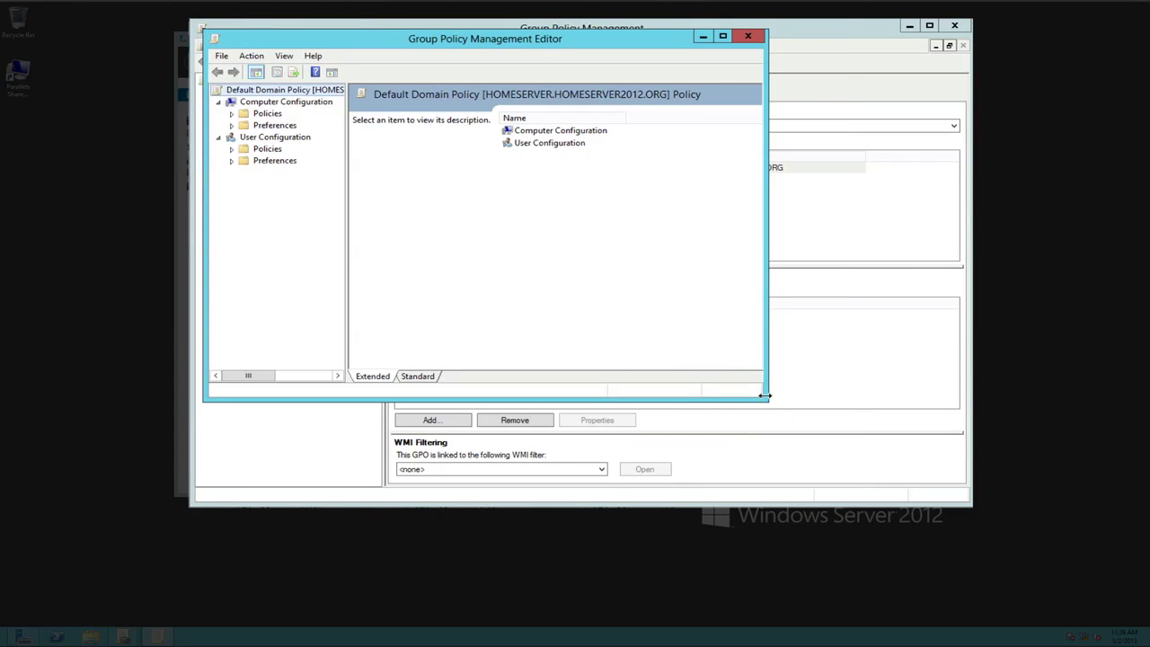
pyautogui.moveTo(764, 397); pyautogui.dragTo(957, 481)
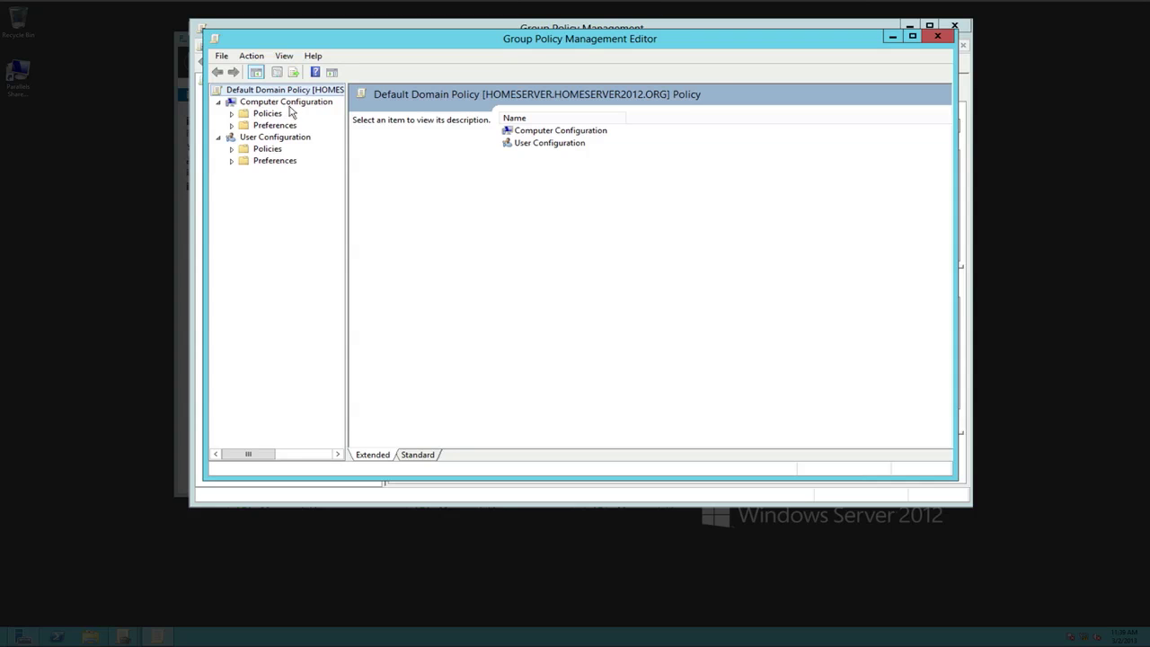
# Expand Policies > Windows Settings > Security Settings > Account Policies and show Password Policy
pyautogui.click(231, 114)
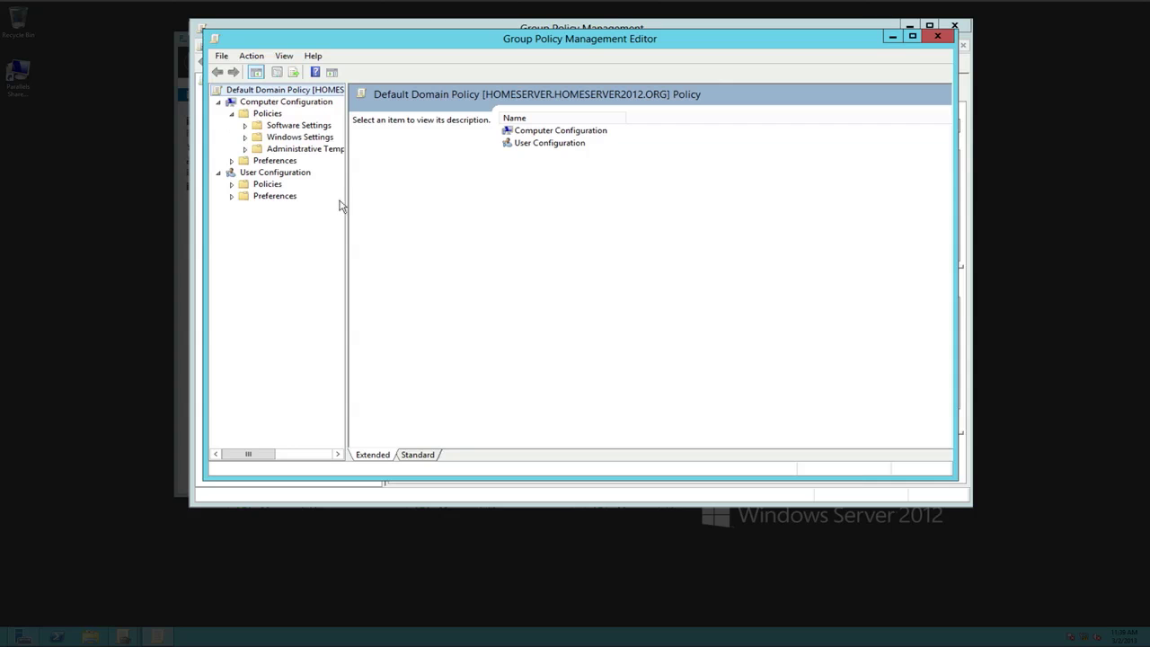
pyautogui.moveTo(345, 201); pyautogui.dragTo(411, 201)
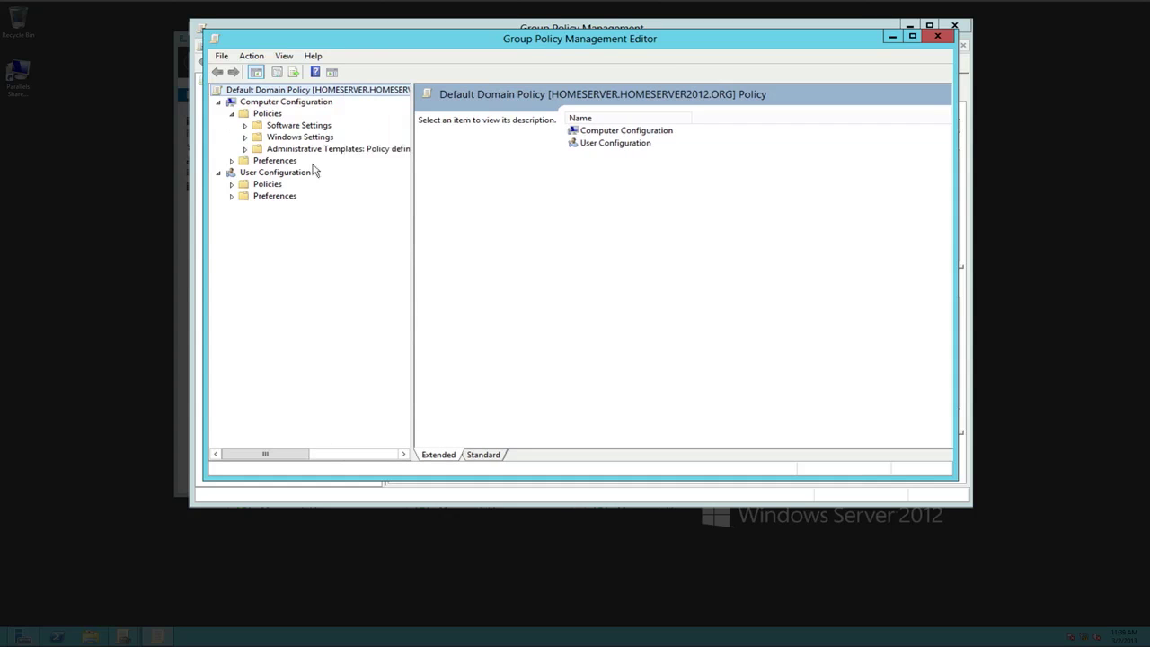
pyautogui.click(245, 137)
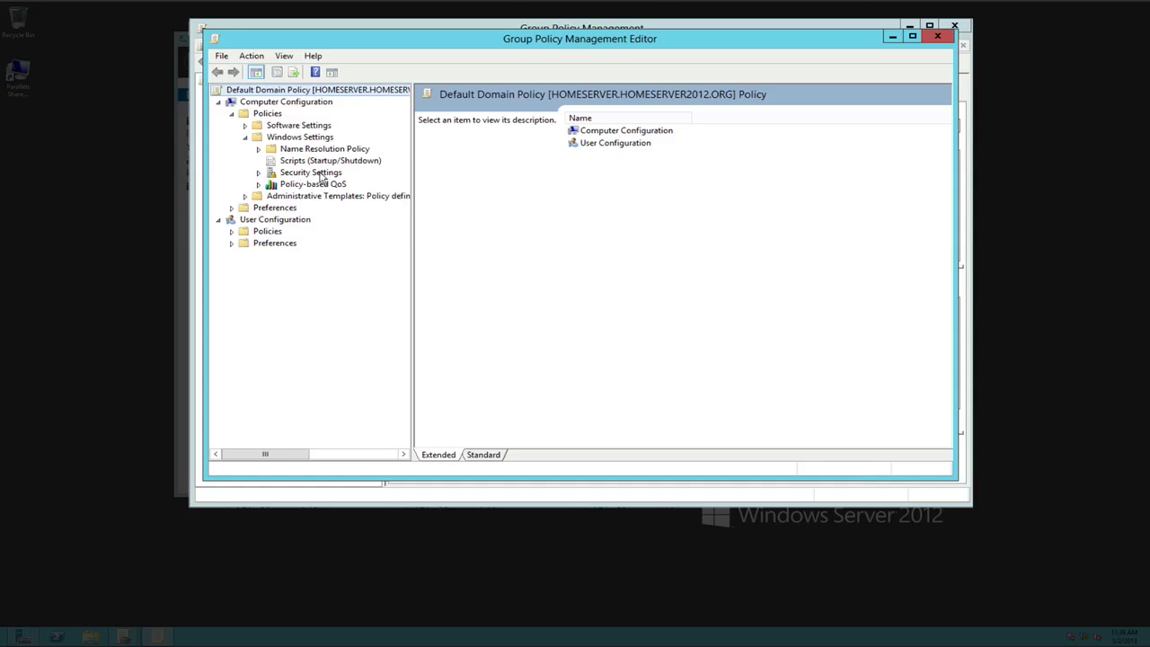
pyautogui.click(259, 172)
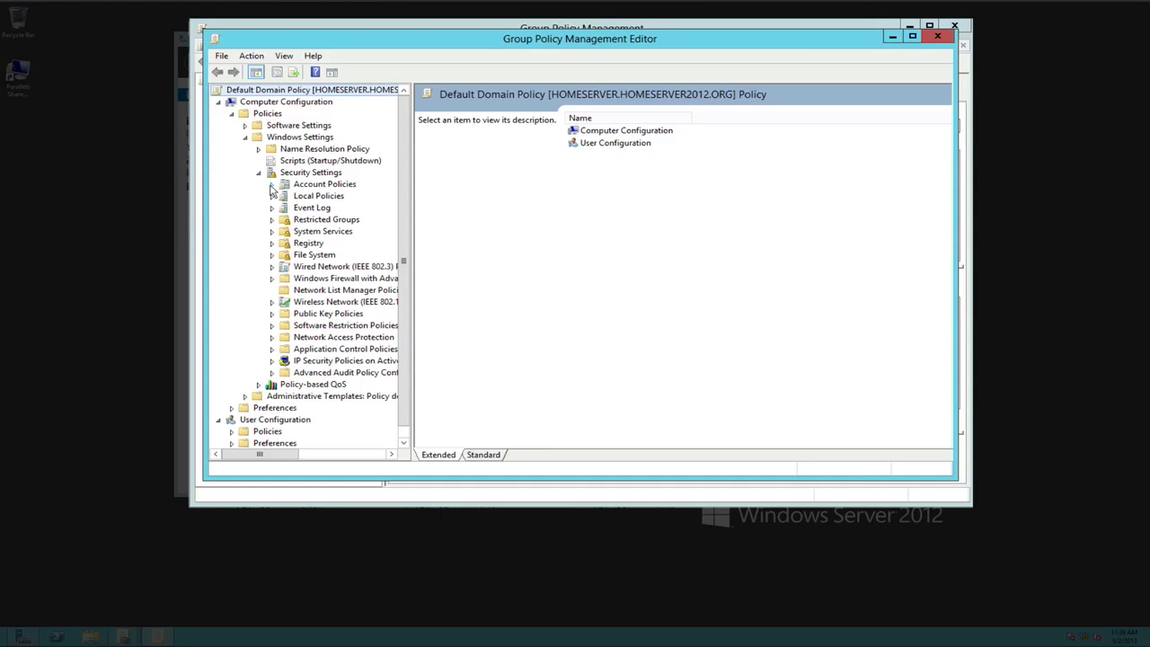
pyautogui.click(272, 185)
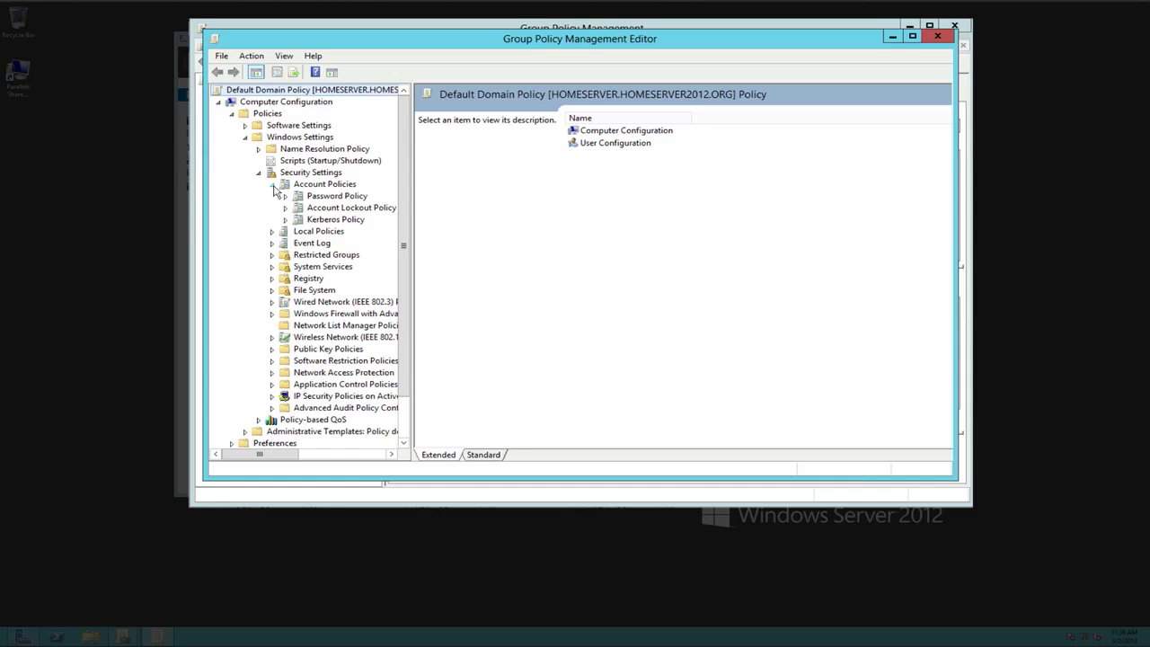
pyautogui.click(339, 196)
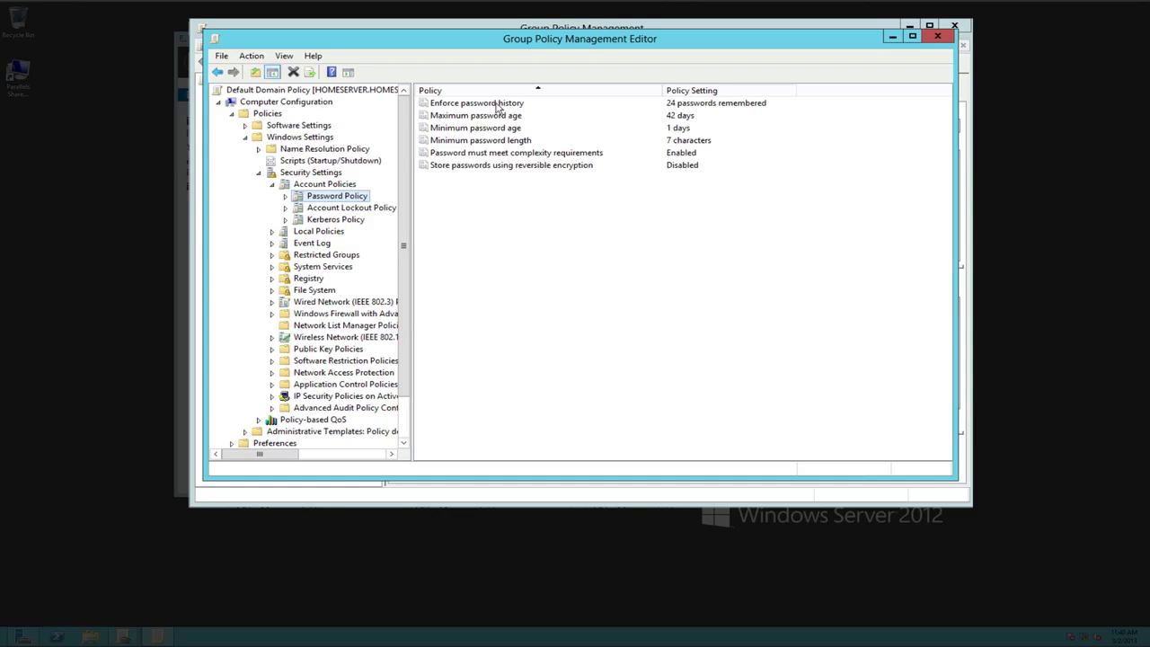
# Change Enforce password history from 24 to 5 passwords remembered
pyautogui.doubleClick(497, 104)
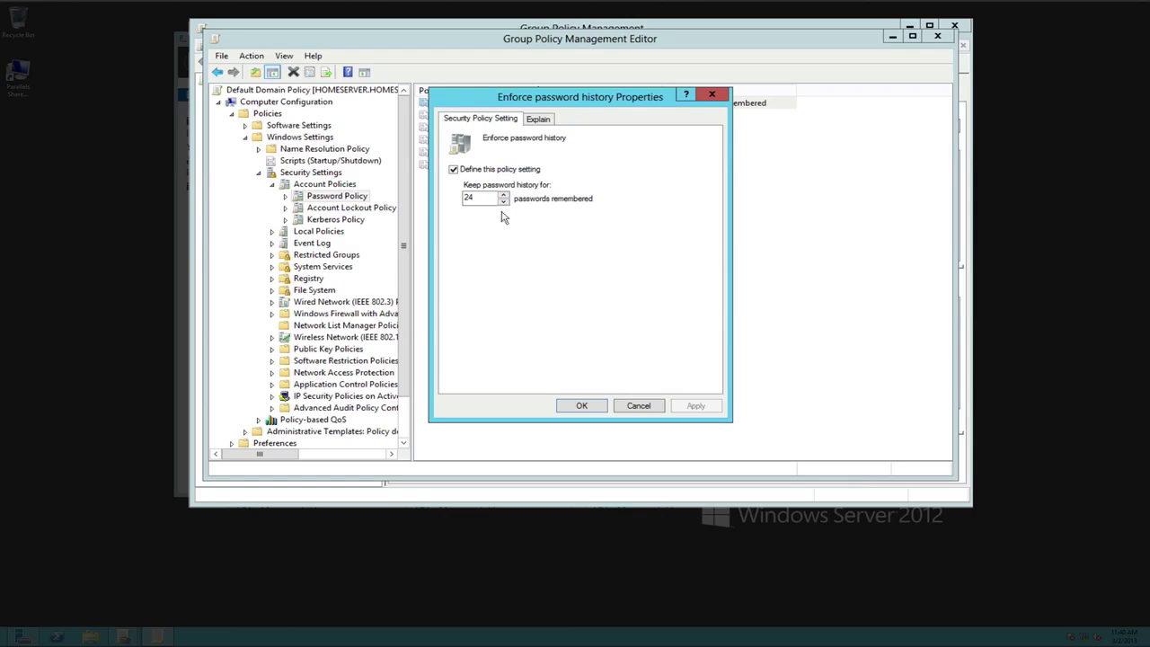
pyautogui.moveTo(526, 95); pyautogui.dragTo(538, 97)
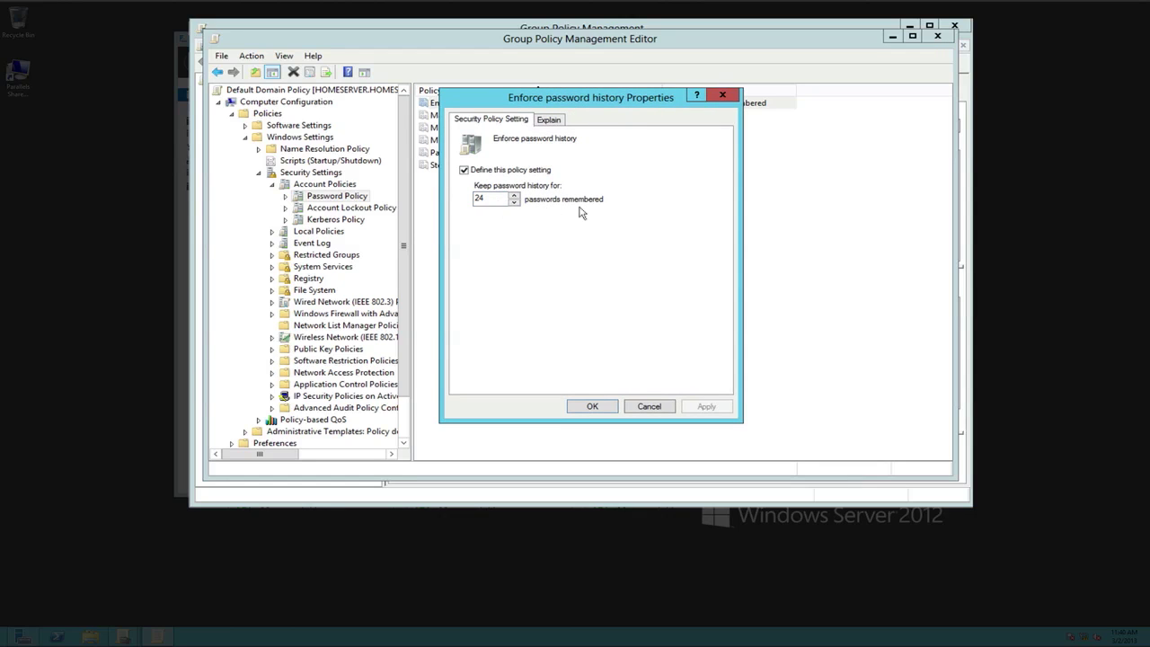
pyautogui.moveTo(500, 197); pyautogui.dragTo(471, 199)
pyautogui.write('5')
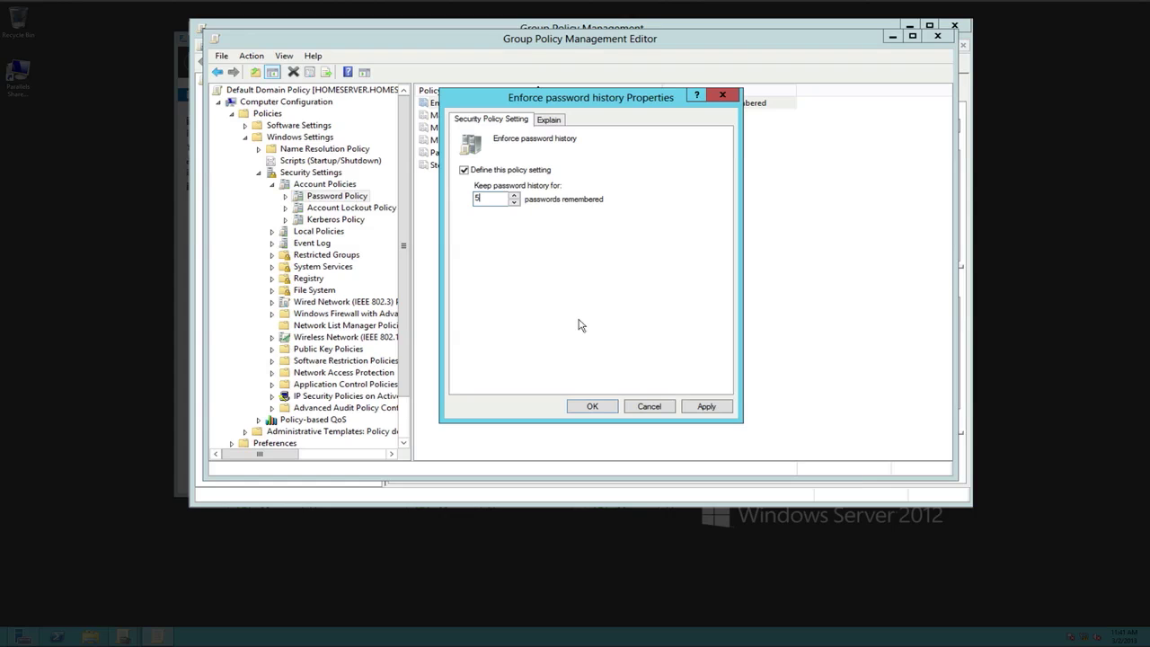
pyautogui.click(588, 406)
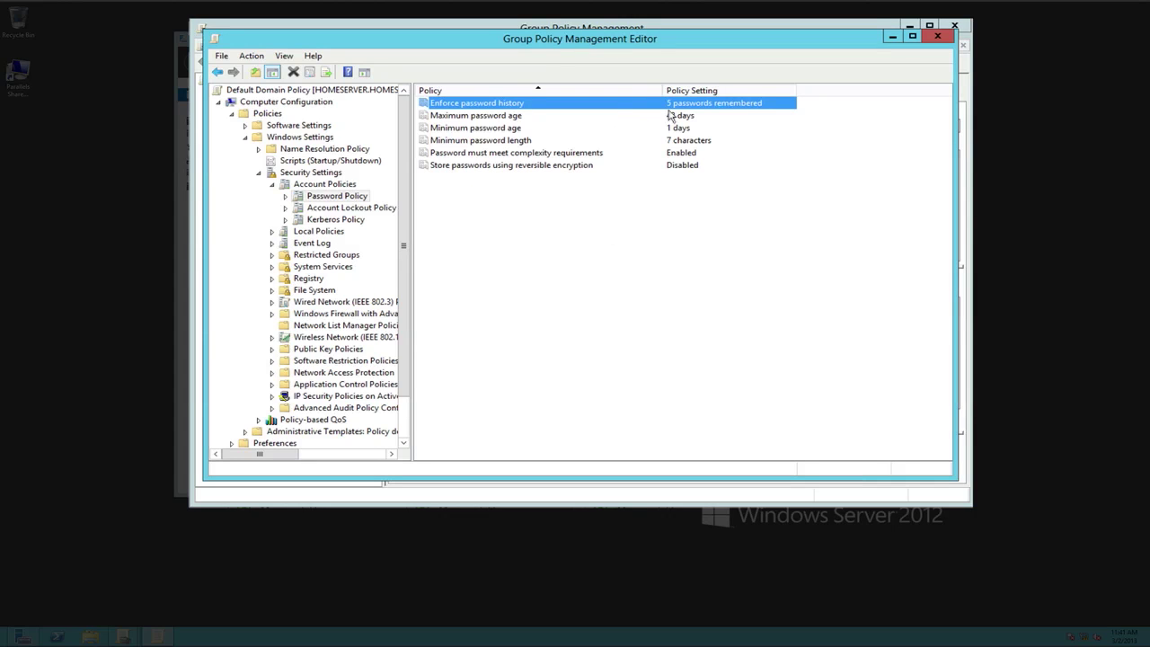
# Change Maximum password age from 42 to 90 days
pyautogui.doubleClick(504, 120)
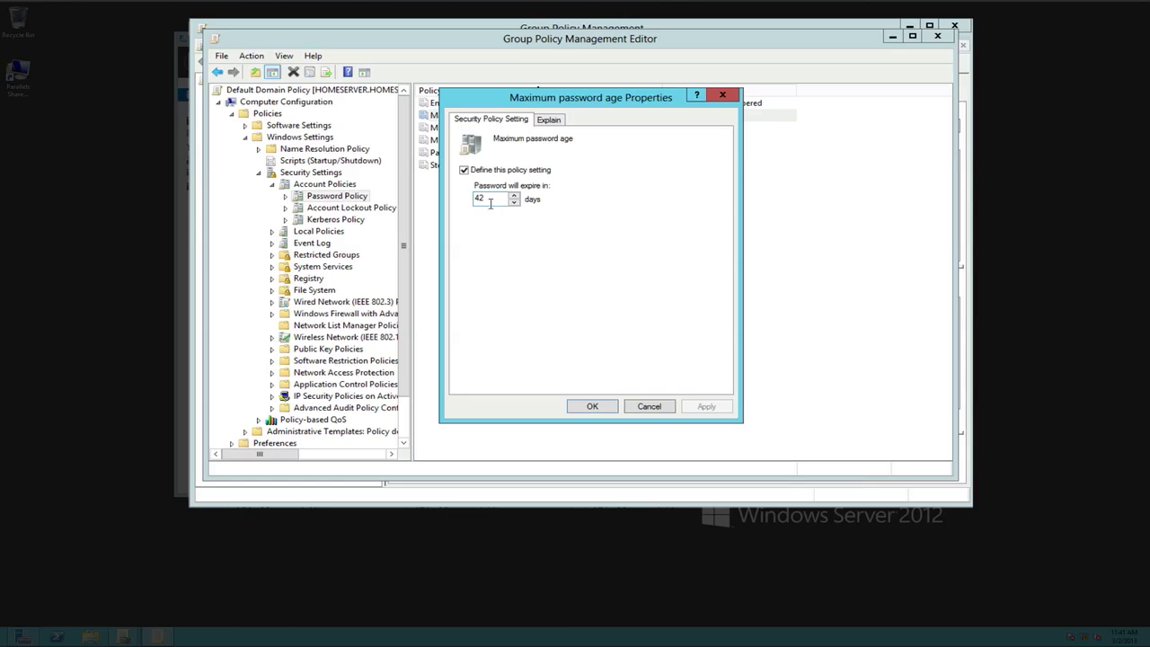
pyautogui.moveTo(492, 199); pyautogui.dragTo(466, 207)
pyautogui.write('90')
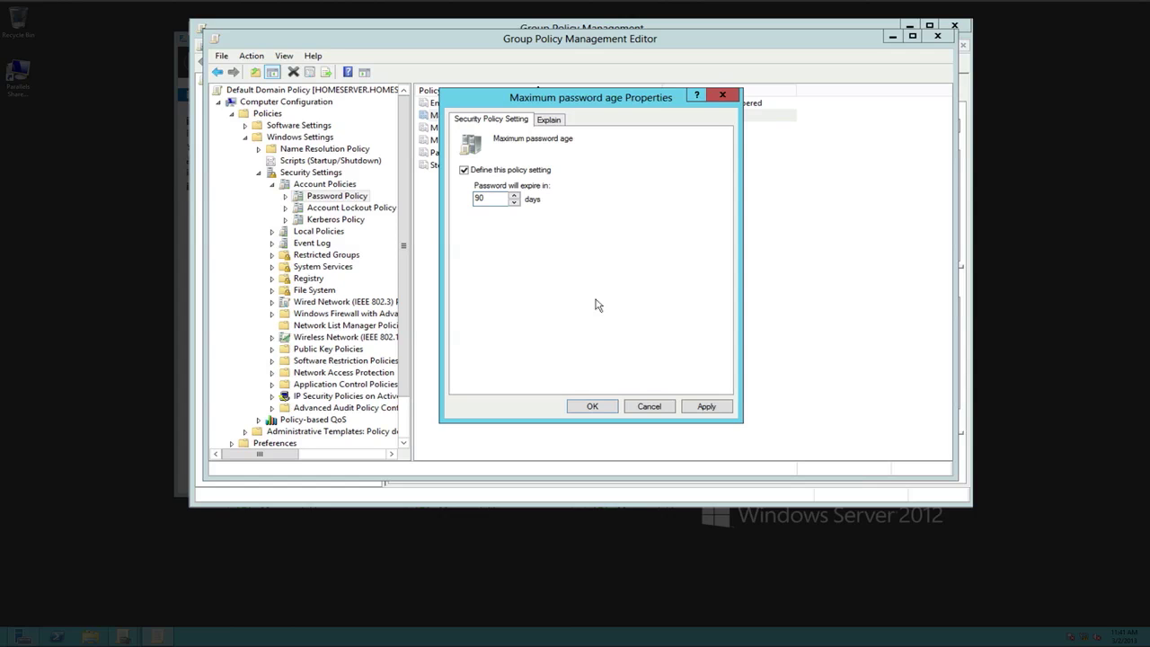
pyautogui.click(592, 406)
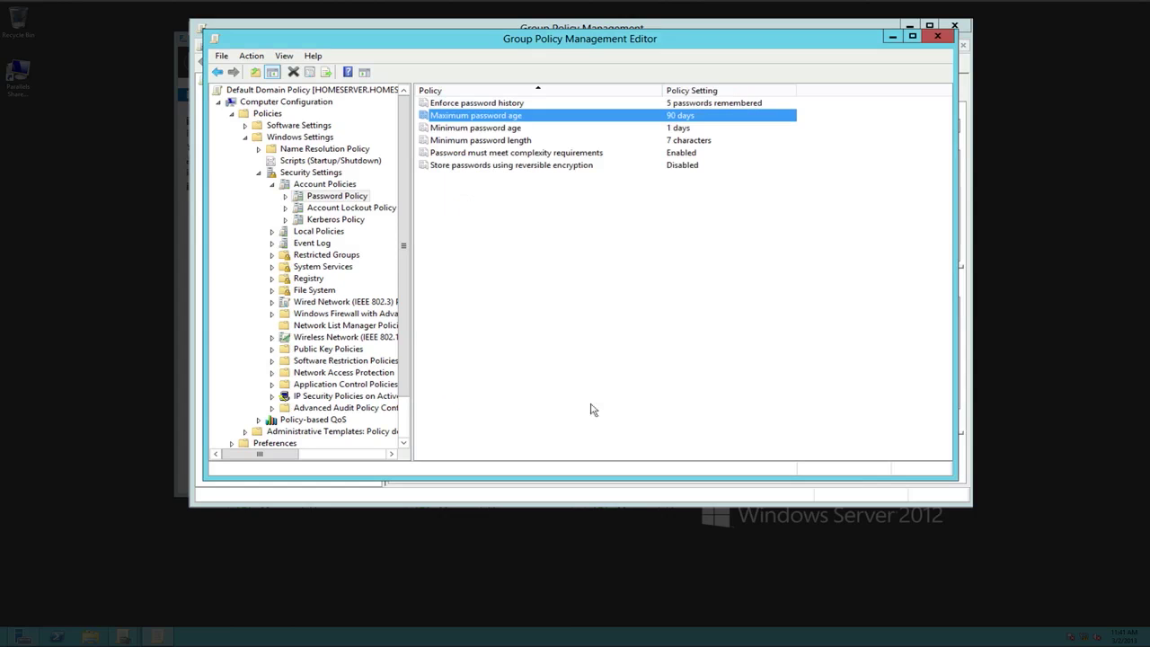
pyautogui.doubleClick(508, 129)
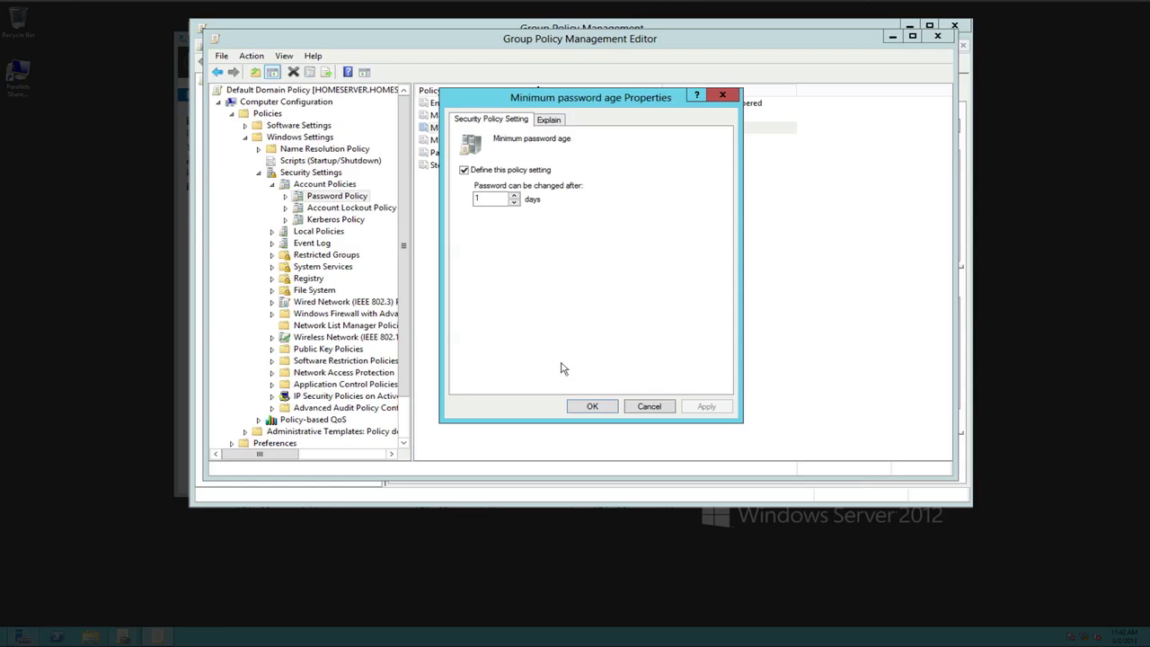
pyautogui.click(590, 406)
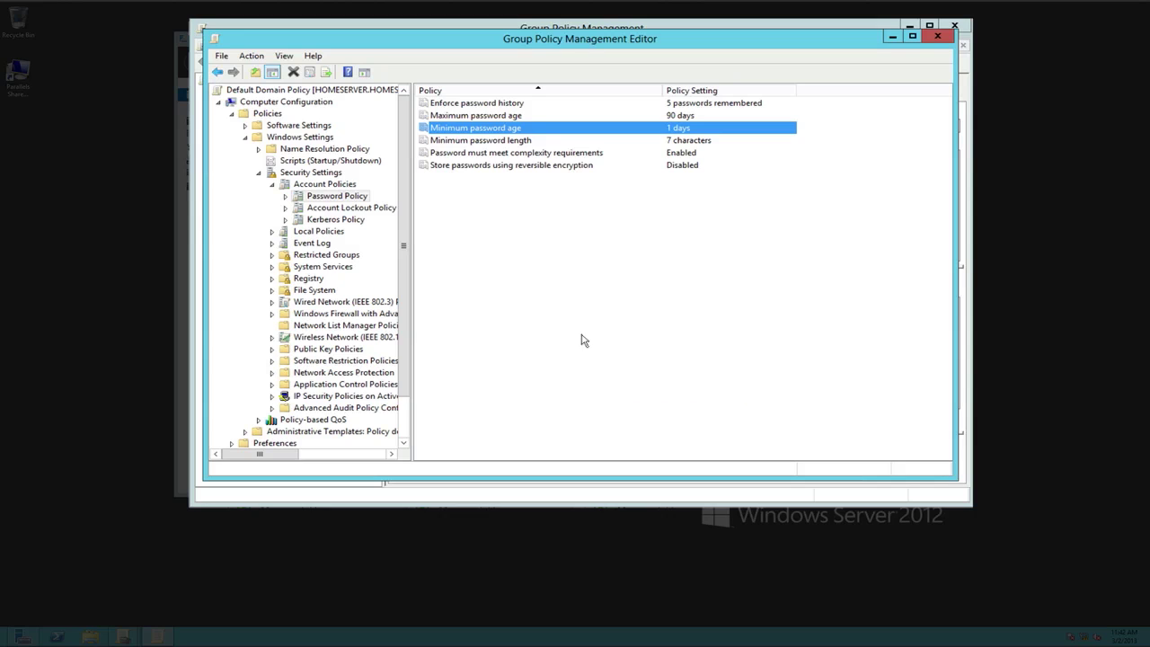
# Change Minimum password length from 7 to 5 characters
pyautogui.doubleClick(494, 140)
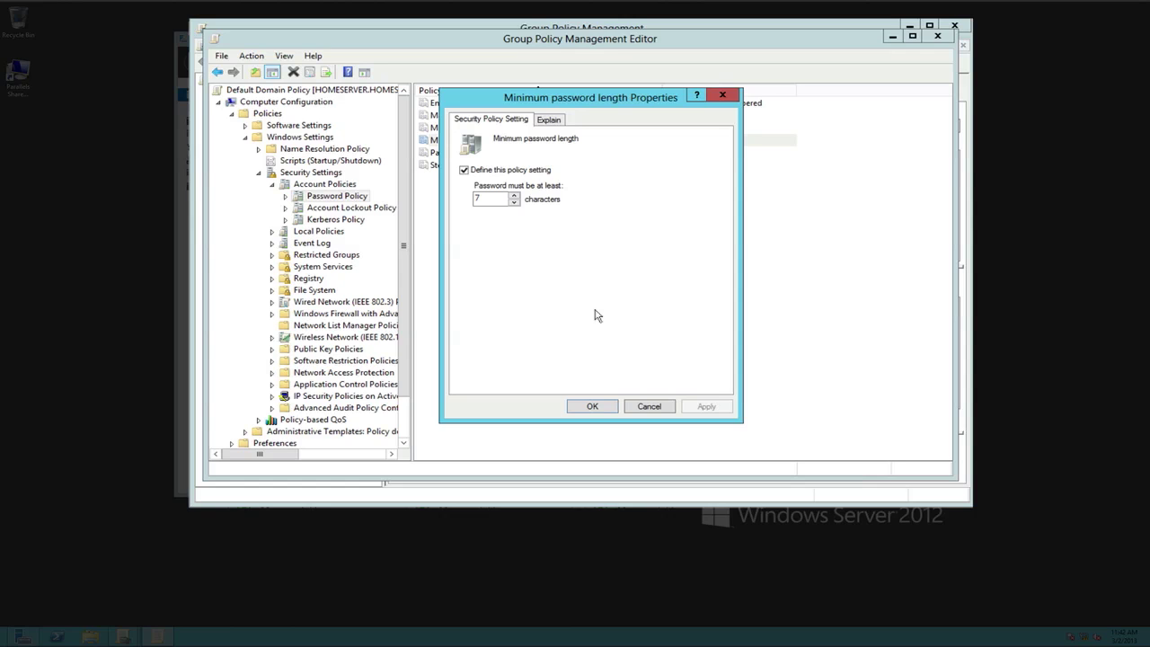
pyautogui.click(481, 199)
pyautogui.moveTo(481, 198); pyautogui.dragTo(458, 205)
pyautogui.write('5')
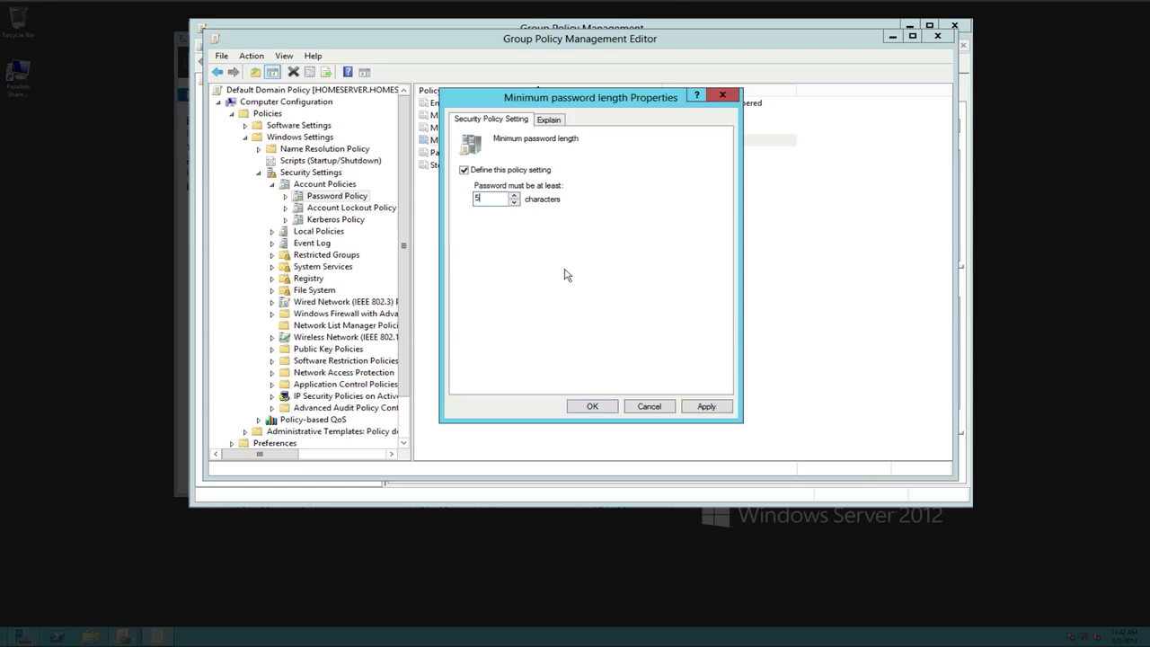
pyautogui.click(590, 408)
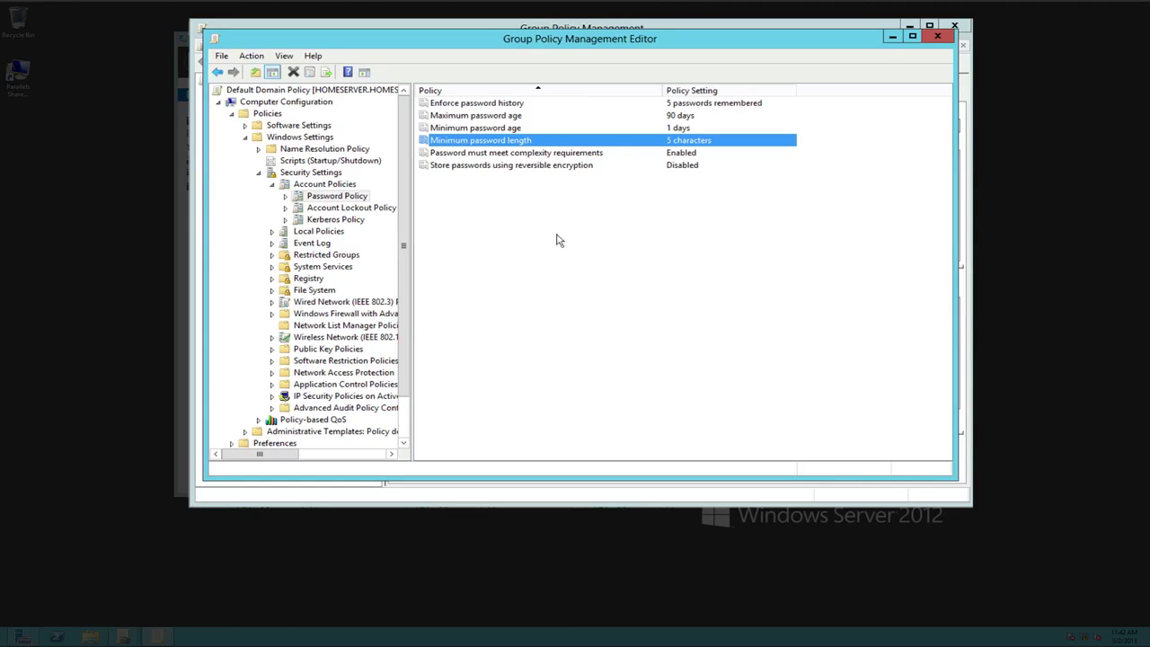
# Set Password must meet complexity requirements to Disabled after reading its Explain tab
pyautogui.doubleClick(516, 154)
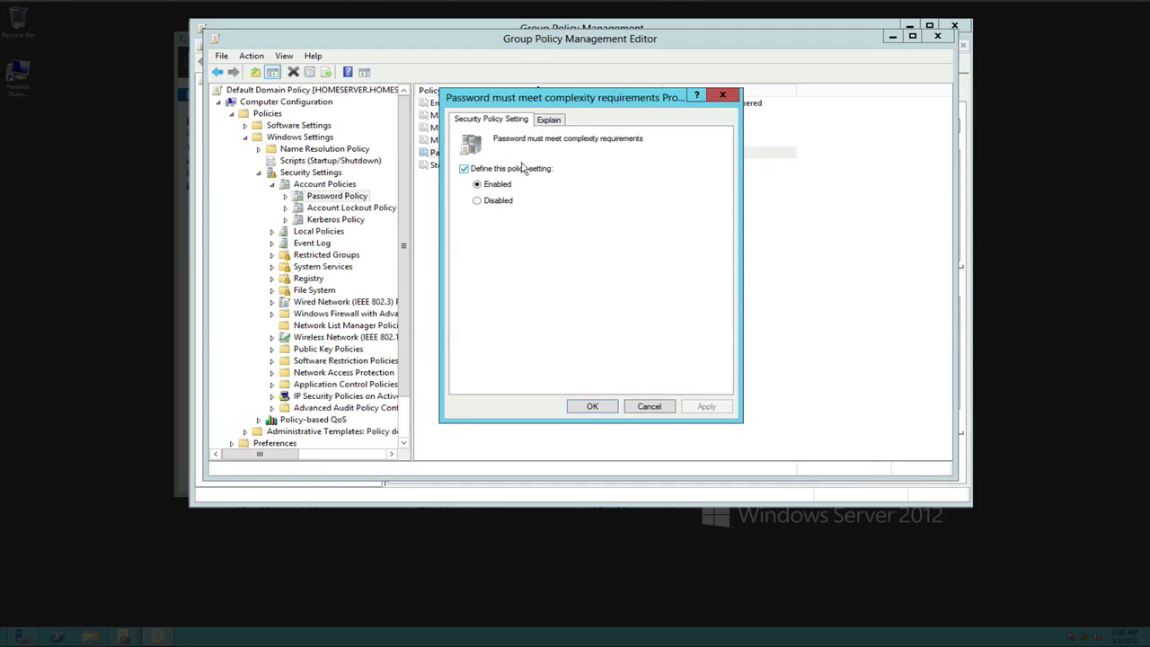
pyautogui.moveTo(569, 98); pyautogui.dragTo(576, 106)
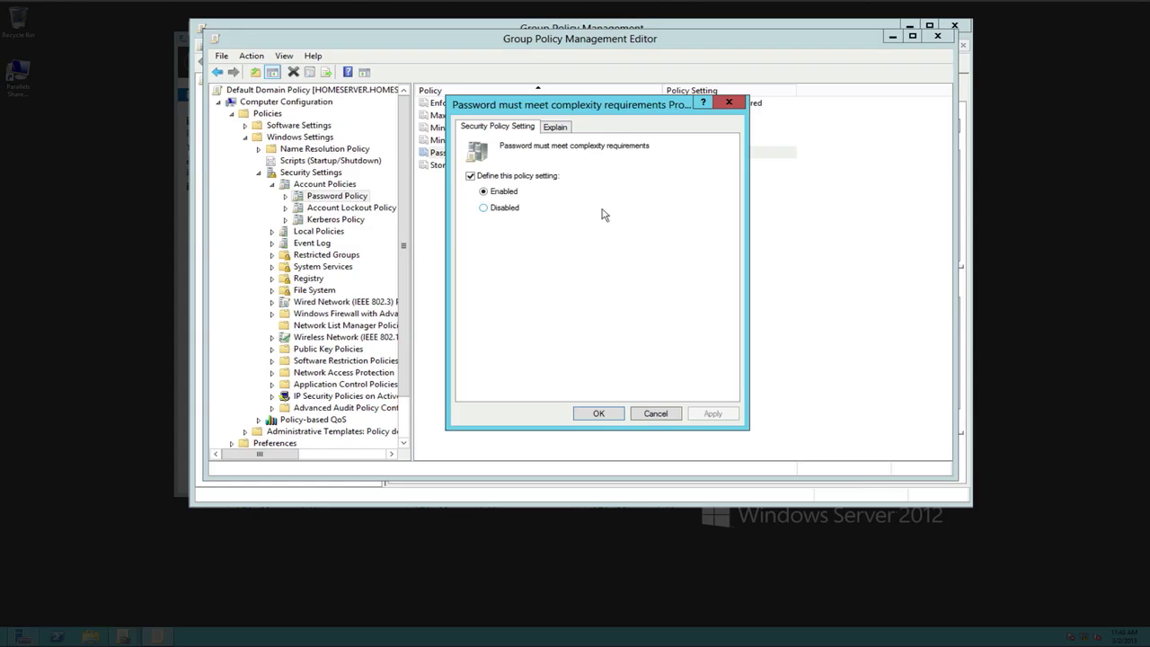
pyautogui.click(566, 130)
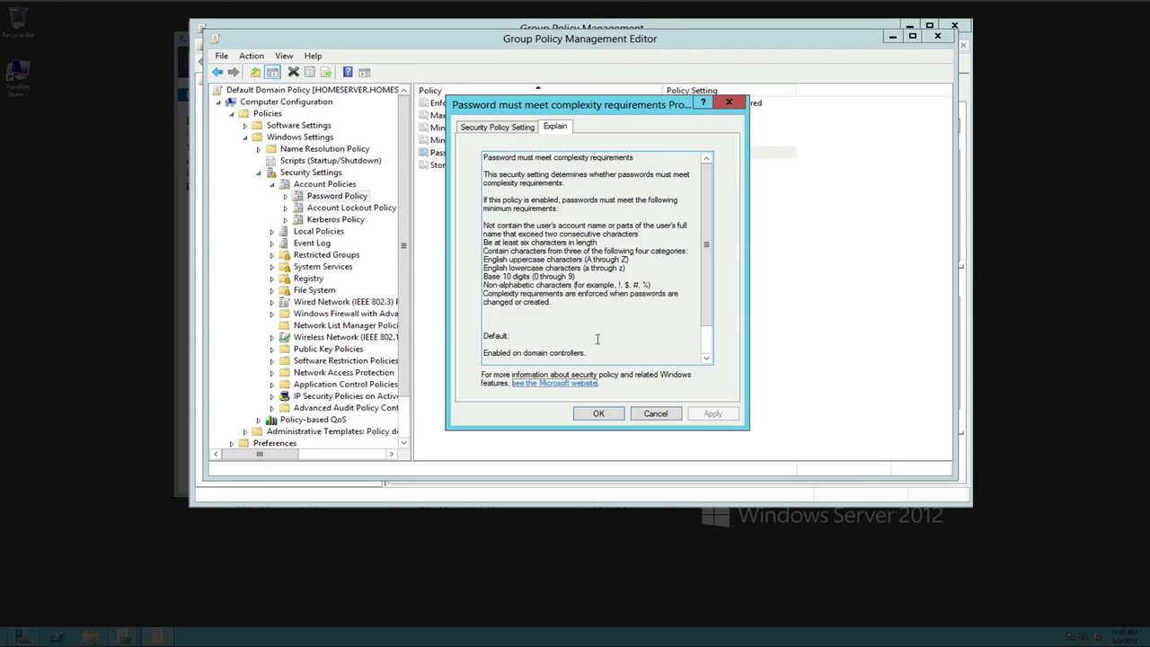
pyautogui.click(519, 129)
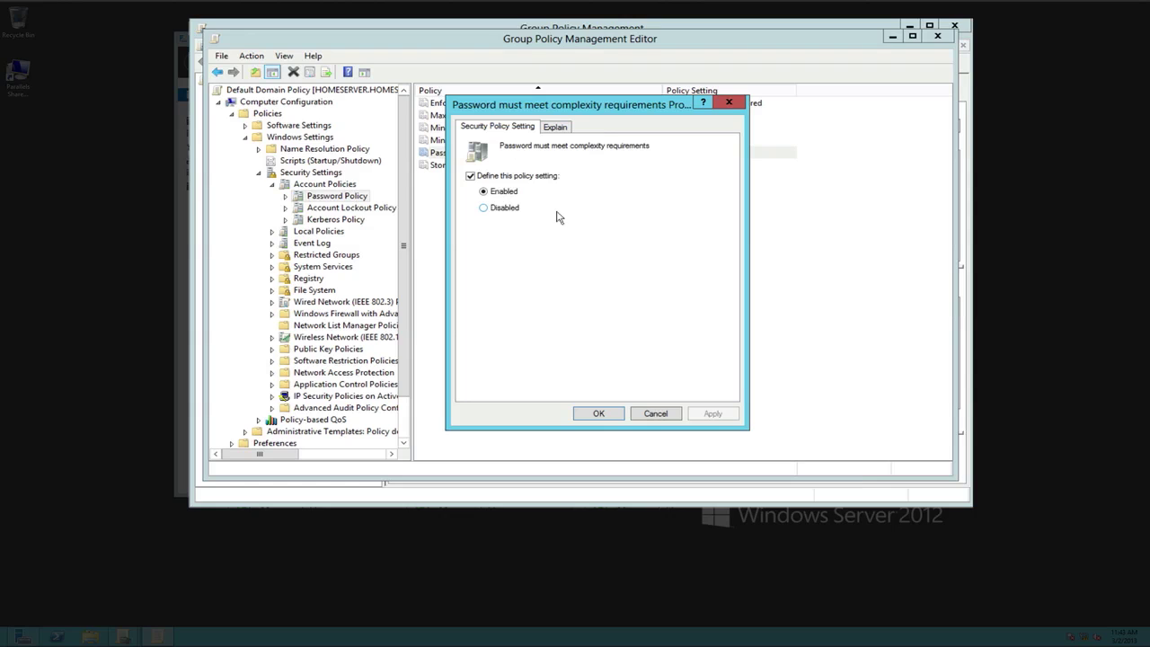
pyautogui.click(516, 208)
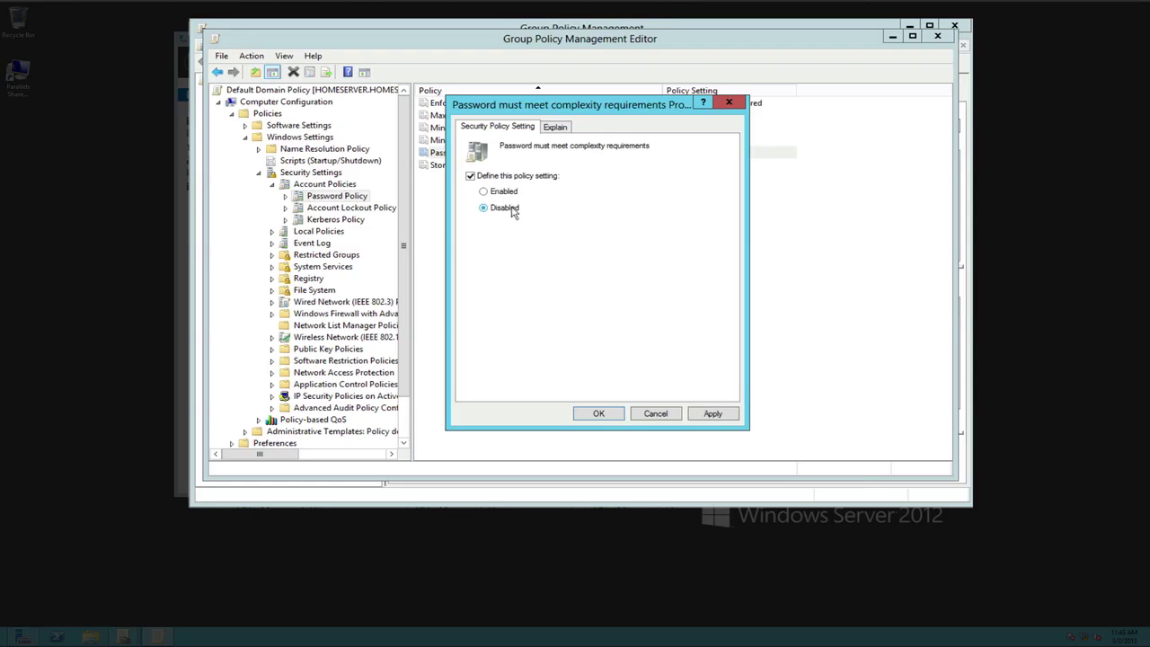
pyautogui.click(595, 414)
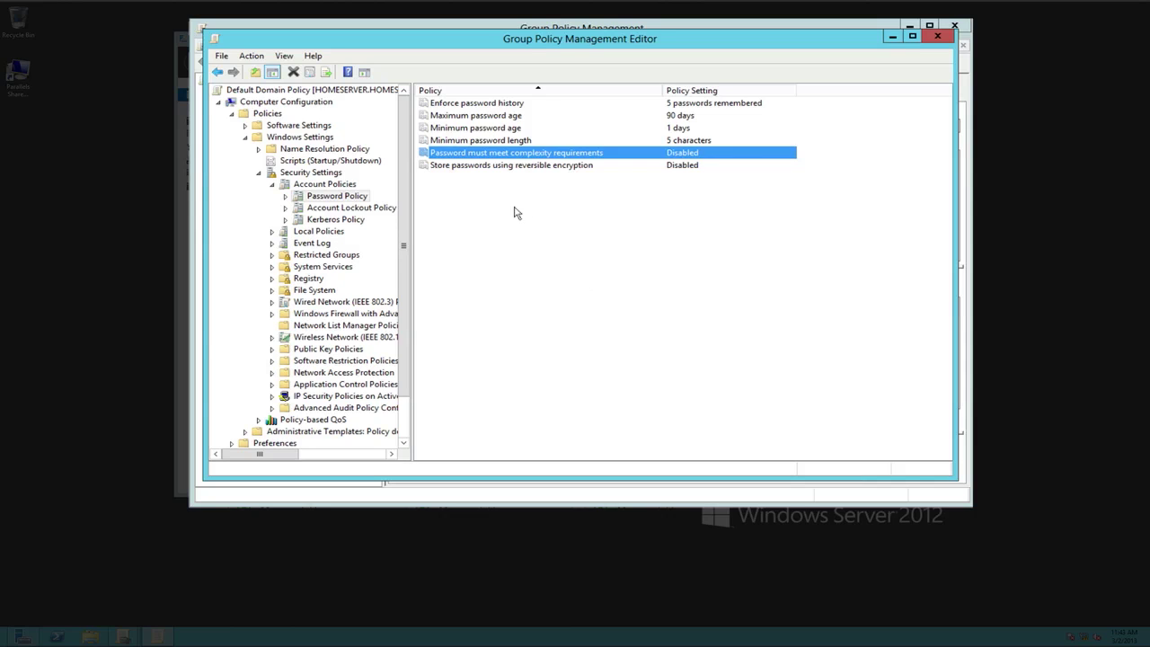
# Show Account Lockout Policy and review Account lockout duration without changing it
pyautogui.click(513, 165)
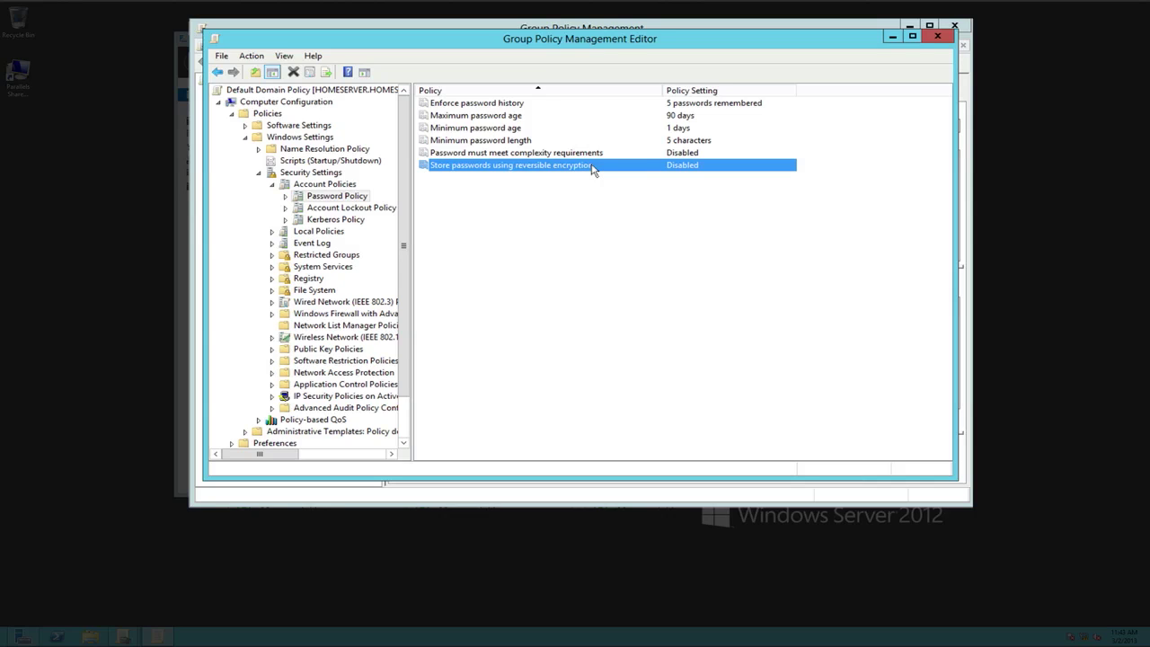
pyautogui.click(355, 209)
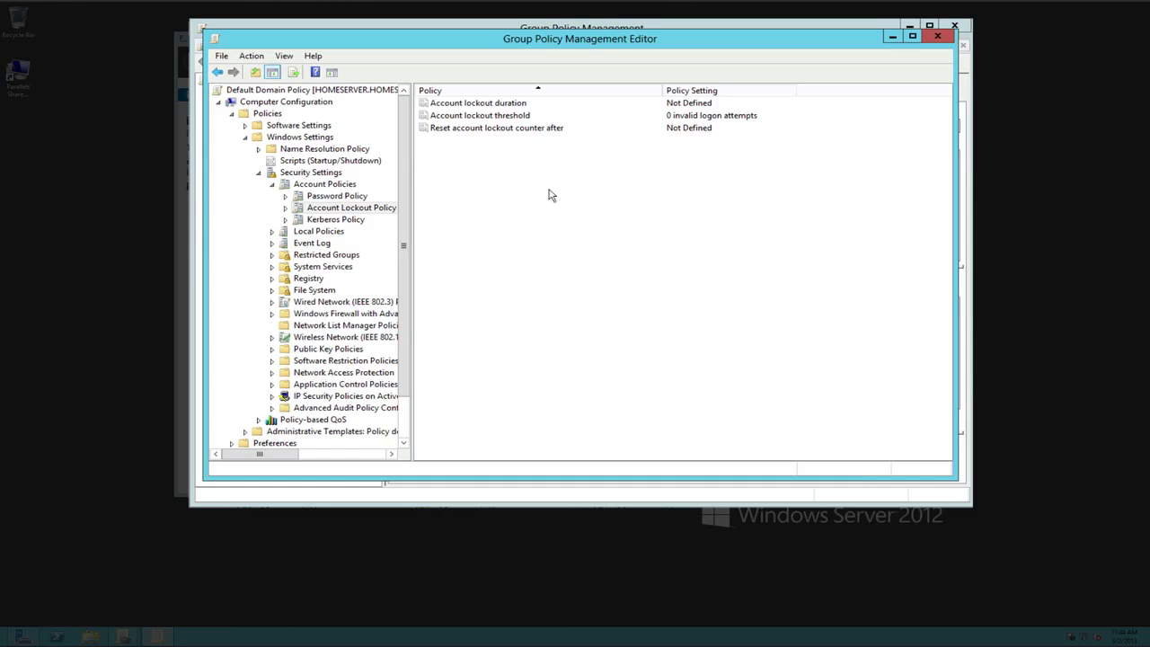
pyautogui.doubleClick(494, 103)
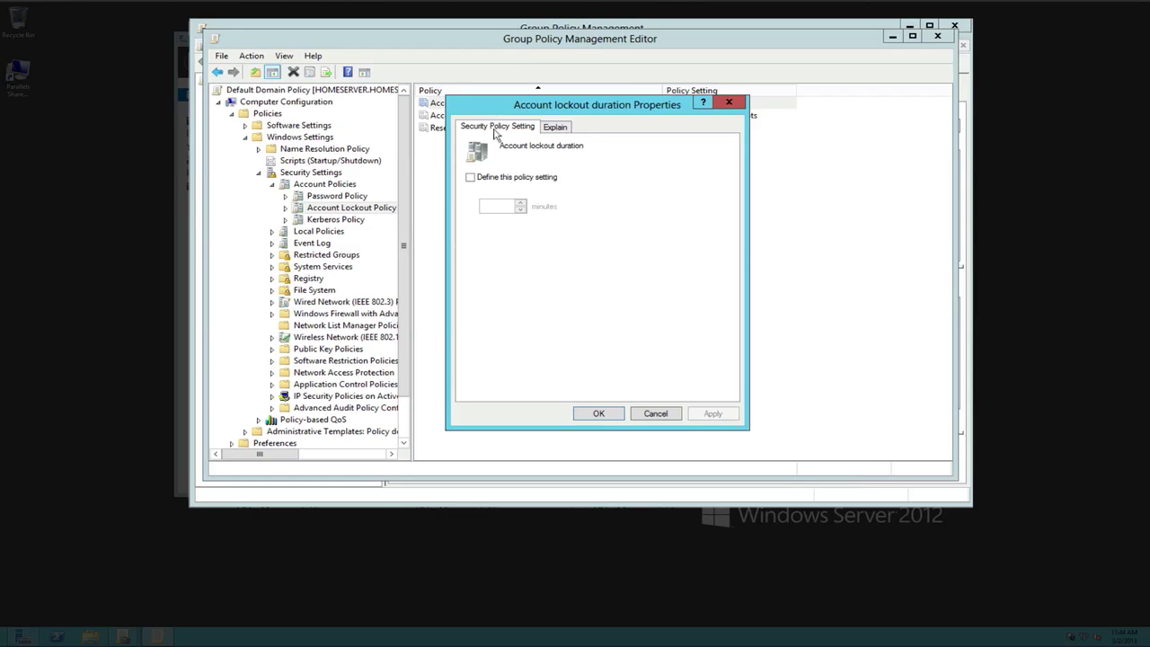
pyautogui.click(551, 131)
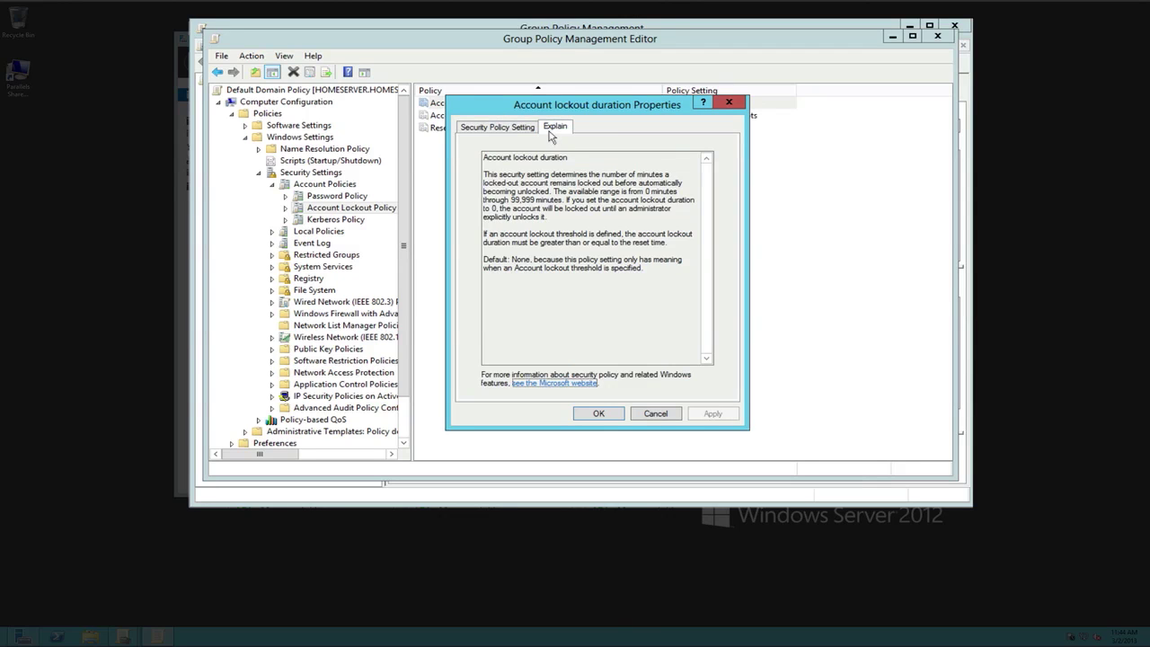
pyautogui.click(511, 131)
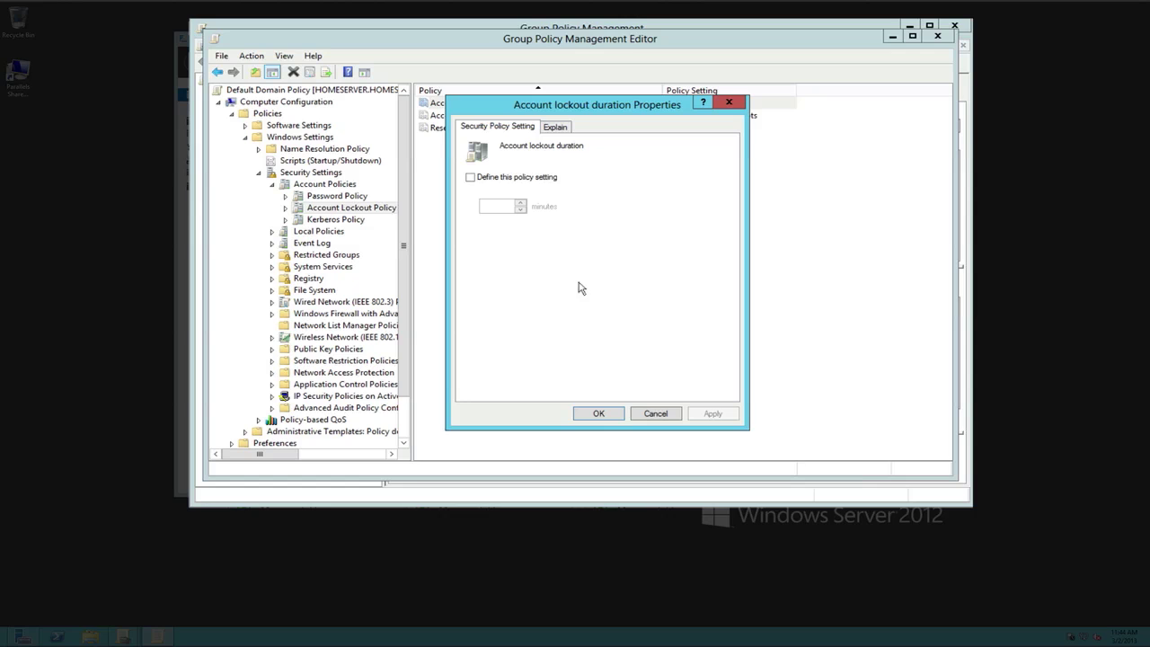
pyautogui.click(655, 413)
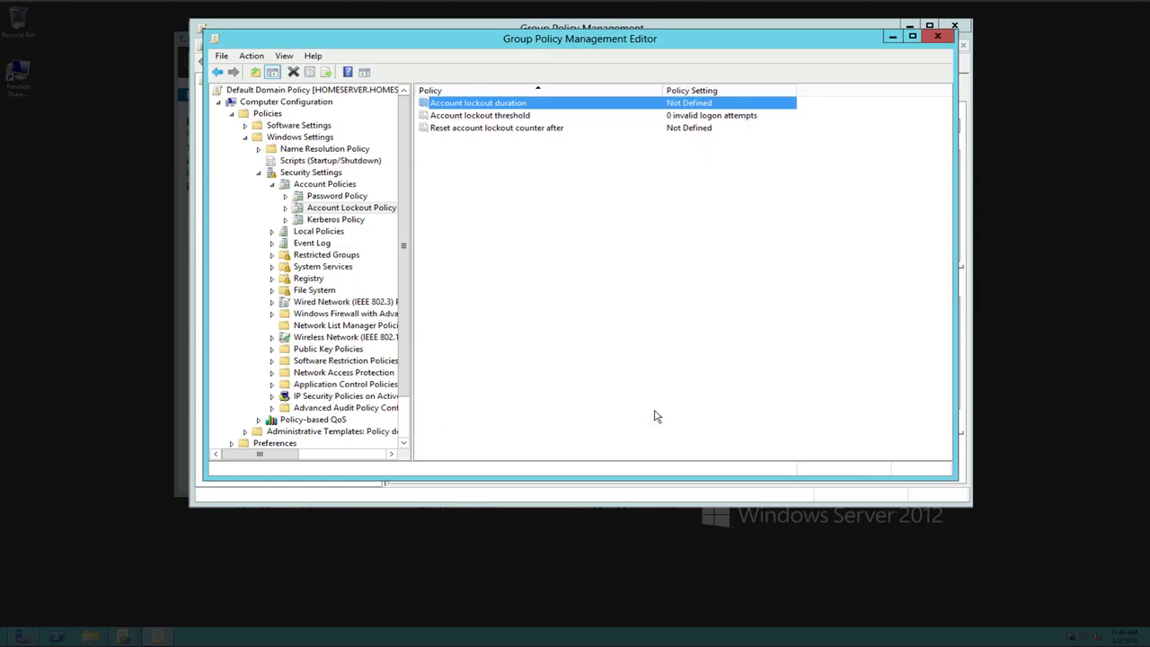
# Keep Account lockout threshold at 0 invalid logon attempts and confirm it
pyautogui.doubleClick(469, 116)
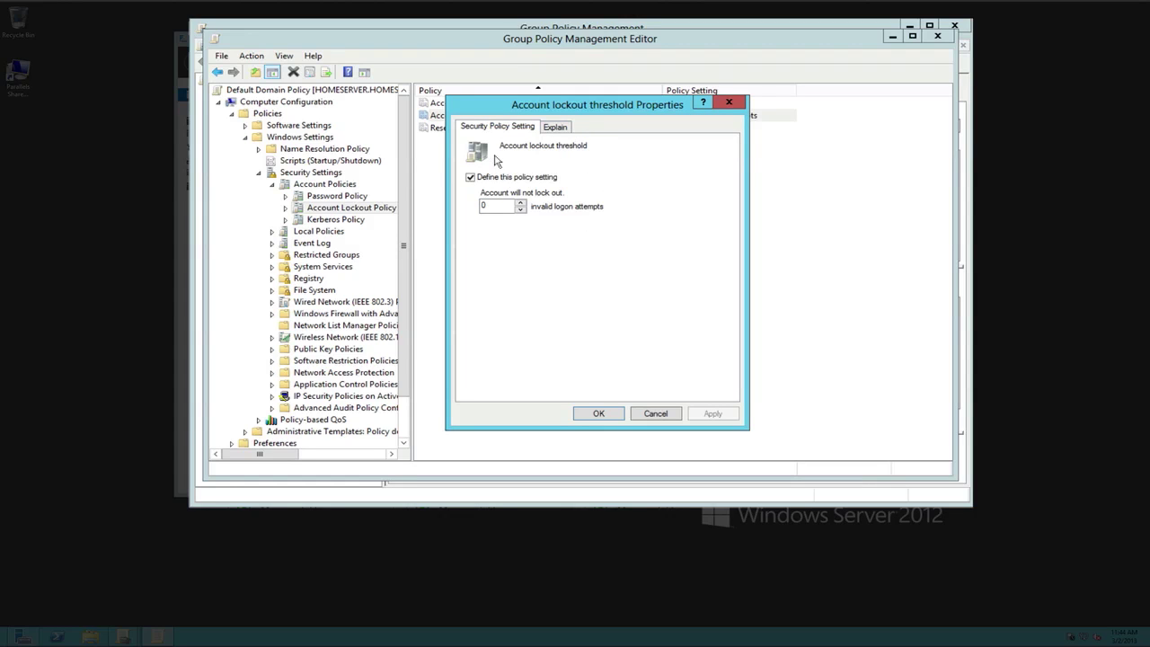
pyautogui.click(566, 128)
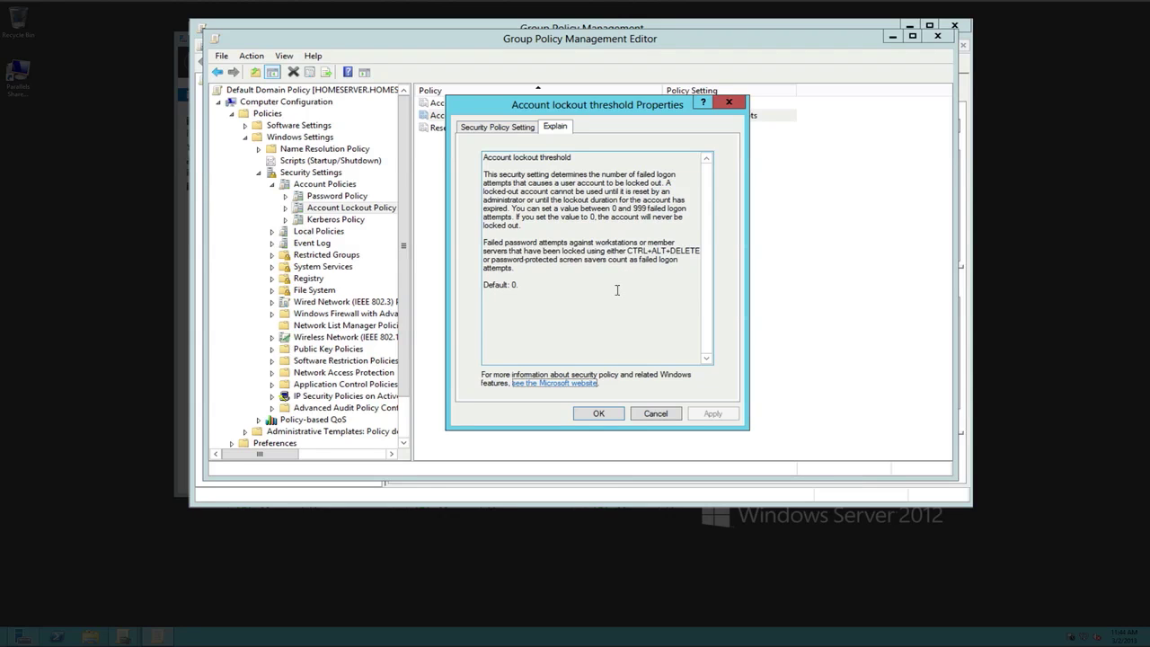
pyautogui.click(521, 127)
pyautogui.doubleClick(491, 208)
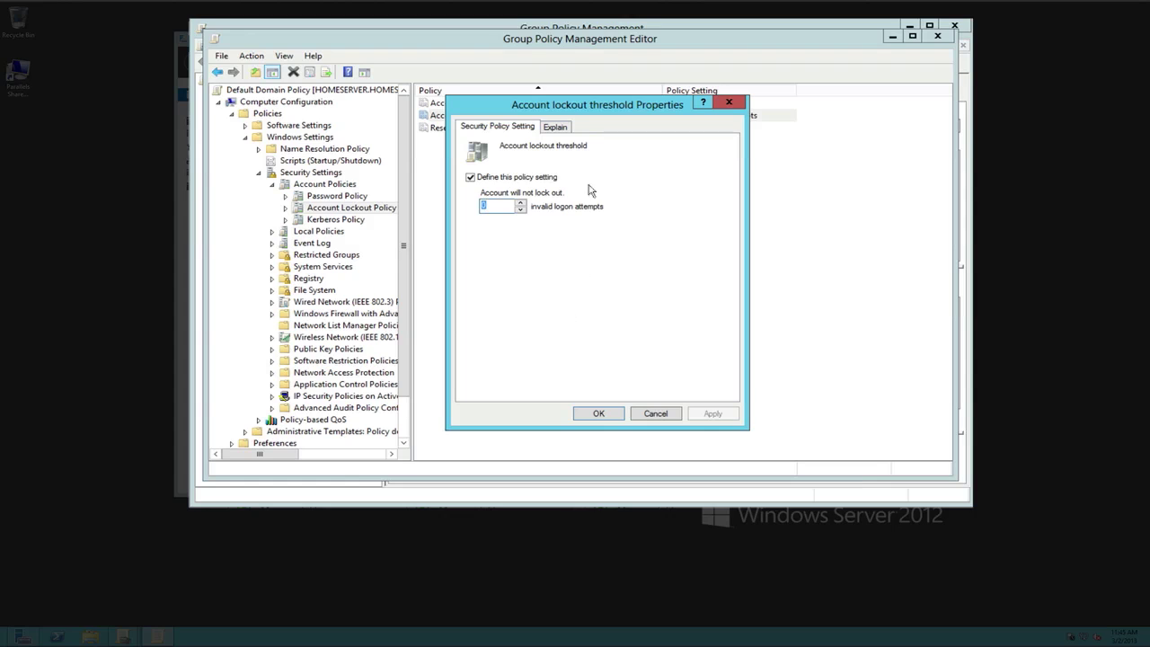
pyautogui.click(594, 413)
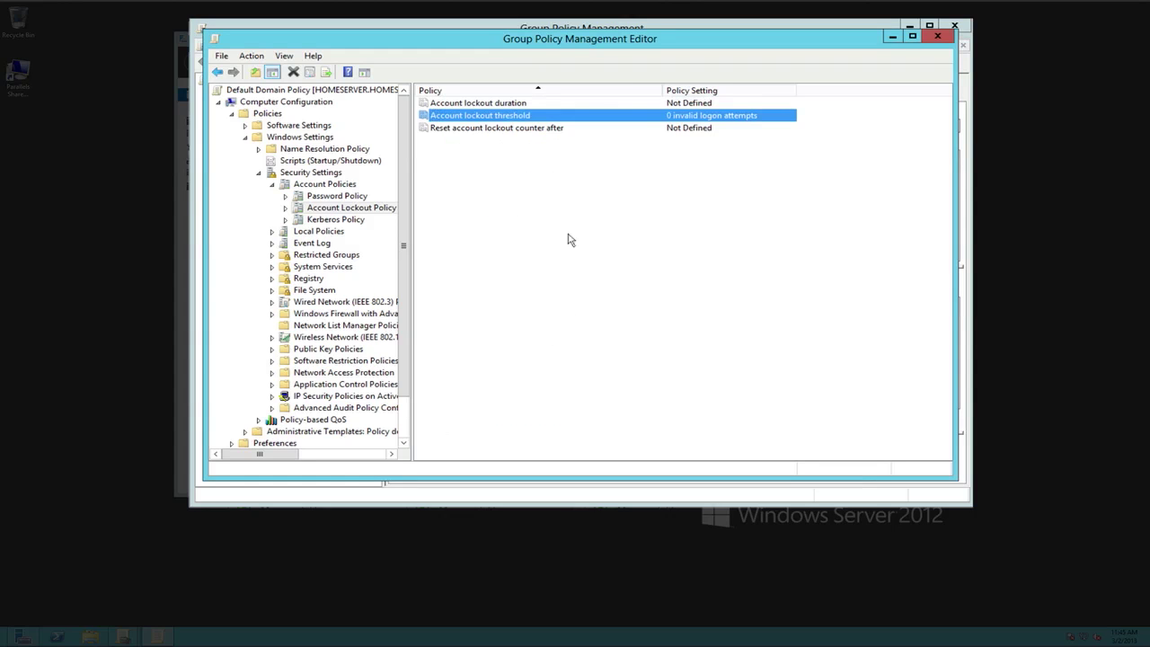
pyautogui.click(492, 128)
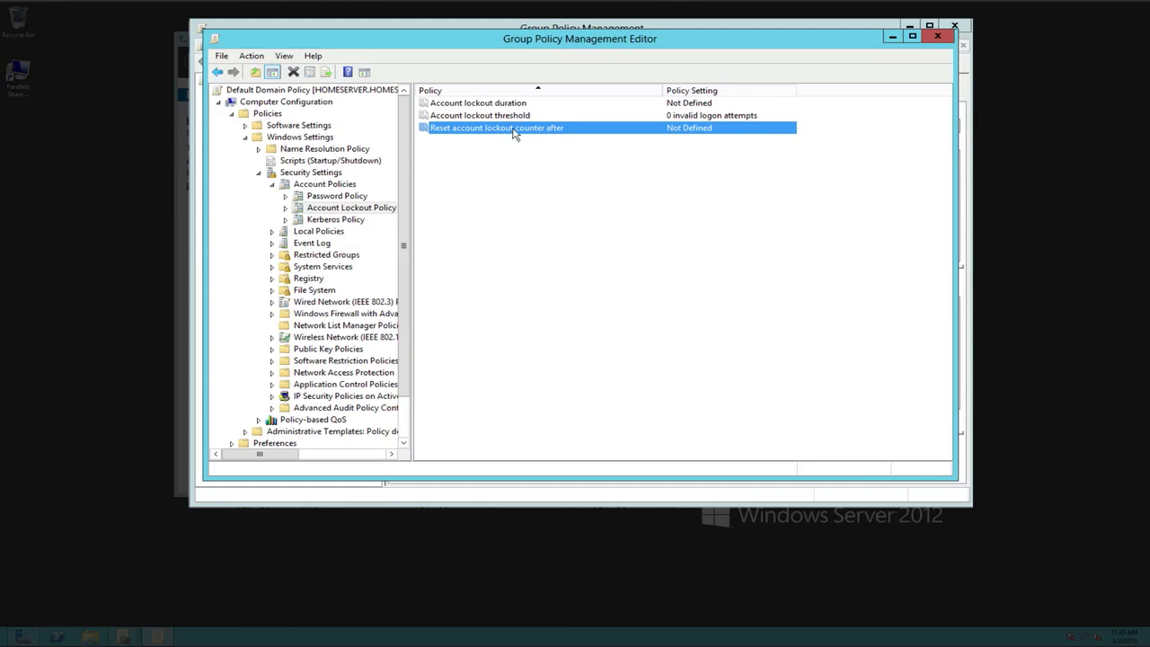
pyautogui.doubleClick(516, 134)
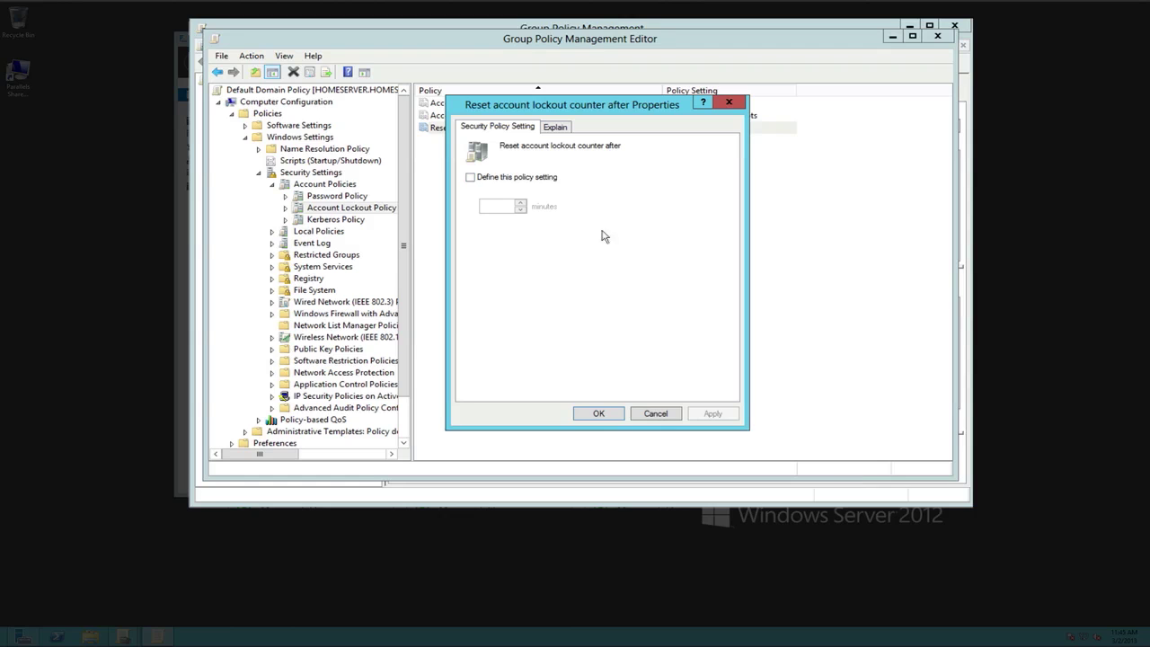
pyautogui.click(598, 414)
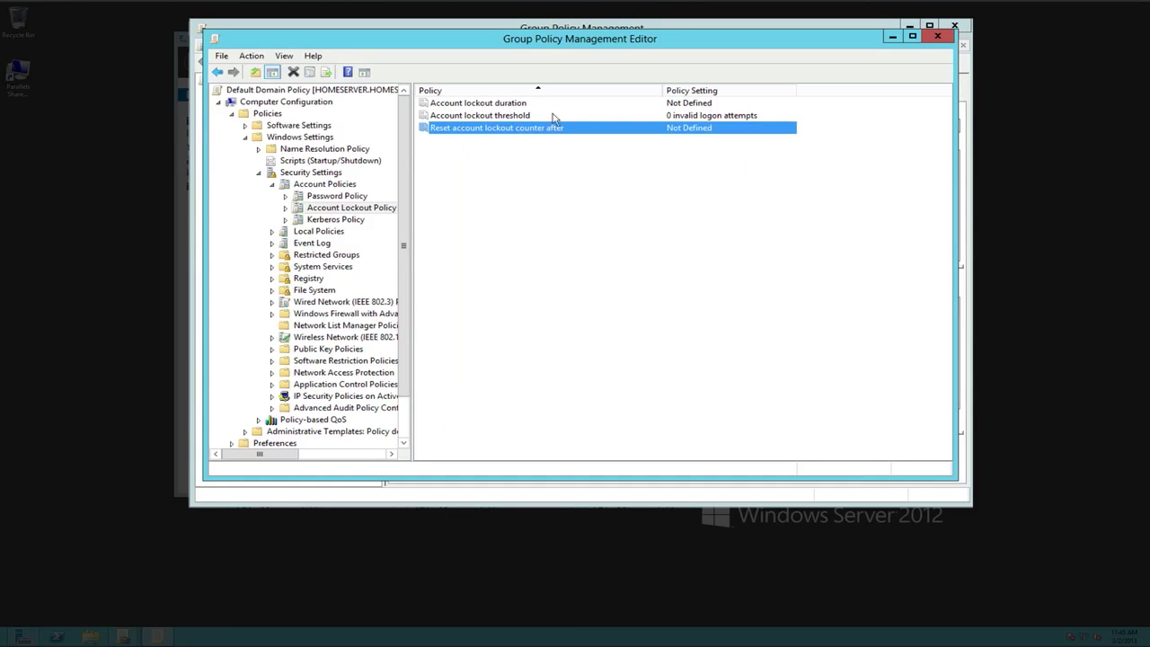
pyautogui.click(508, 105)
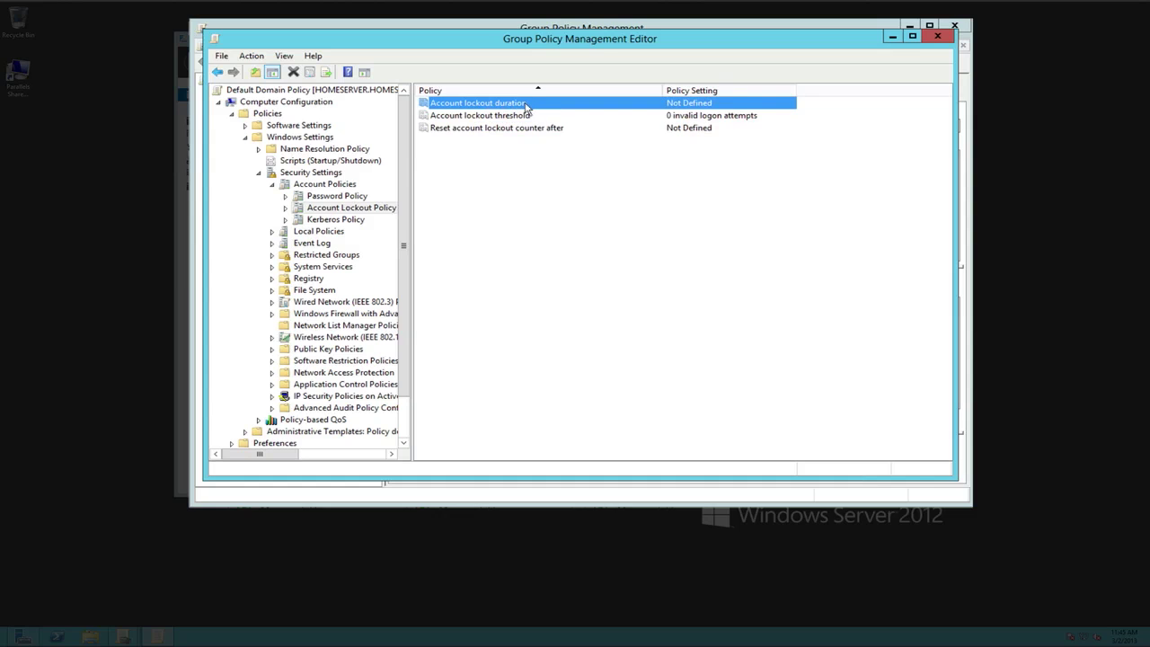
pyautogui.click(521, 116)
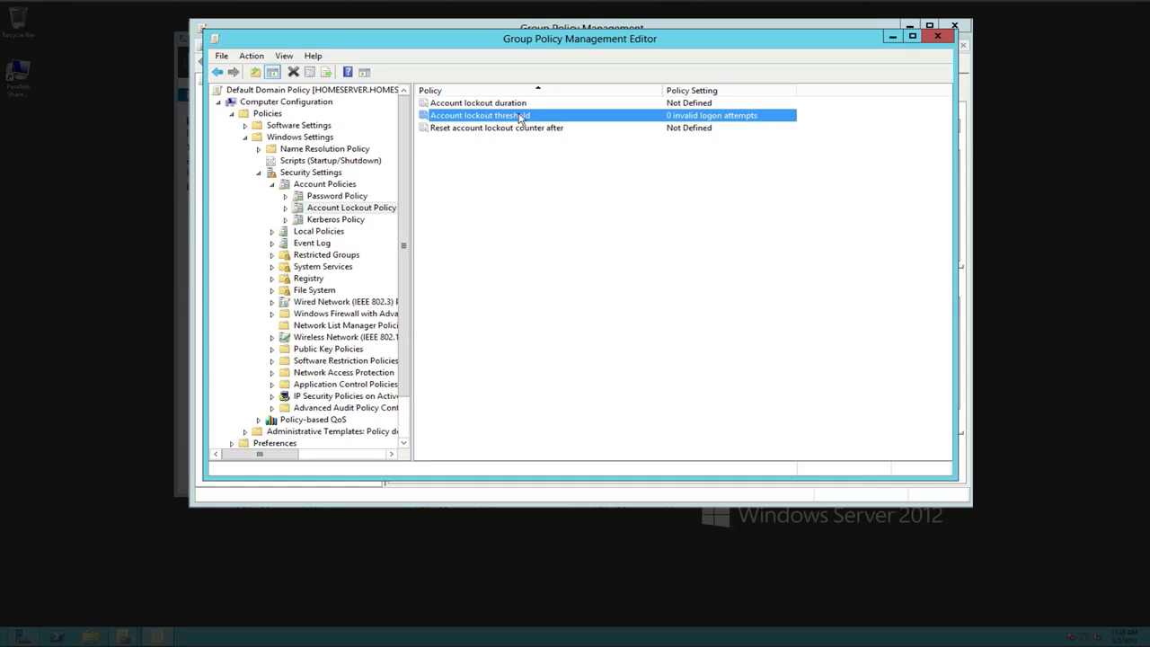
pyautogui.click(513, 104)
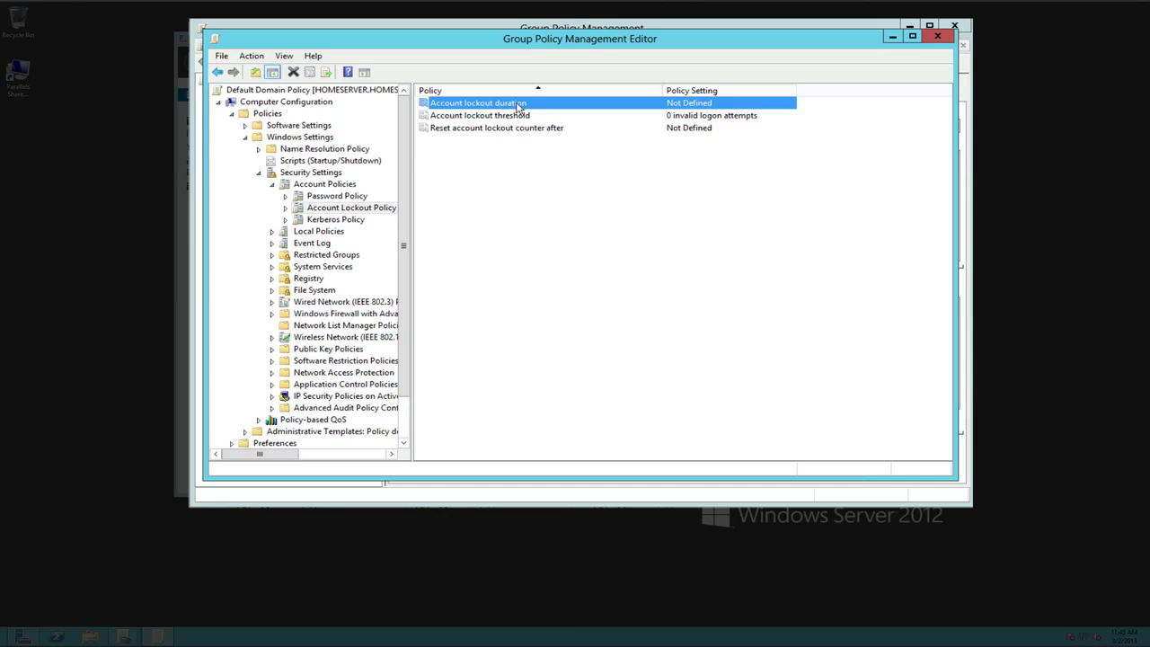
pyautogui.click(460, 132)
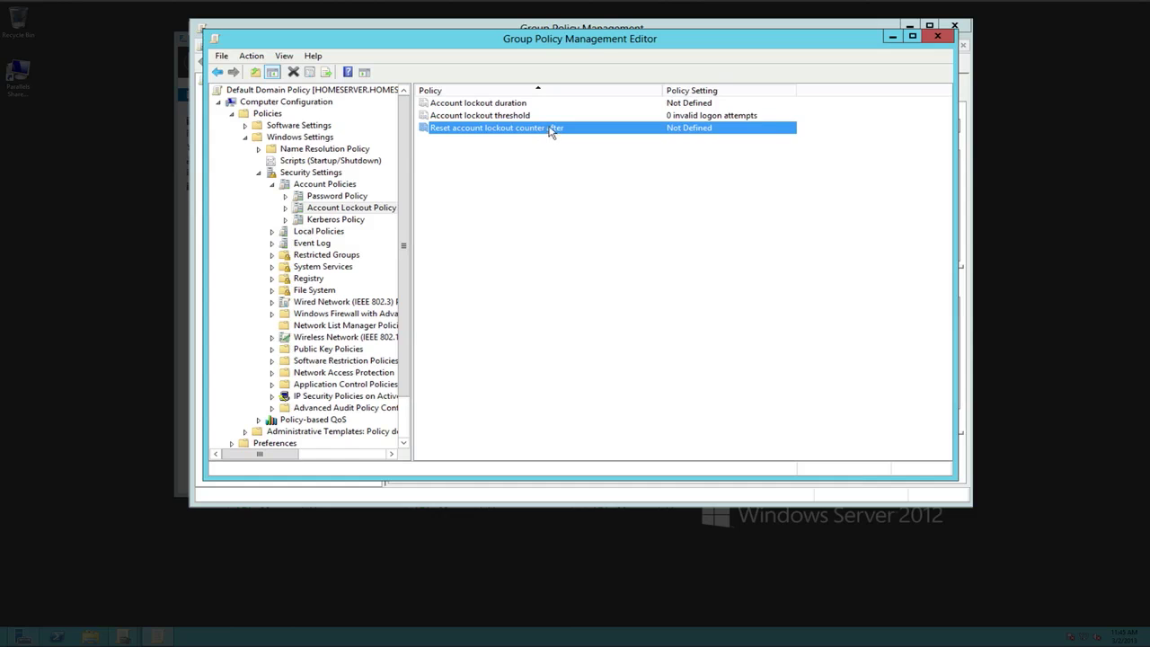
pyautogui.click(496, 104)
pyautogui.click(501, 131)
# Show Kerberos Policy and select the 5-minute maximum clock synchronization tolerance setting
pyautogui.click(338, 221)
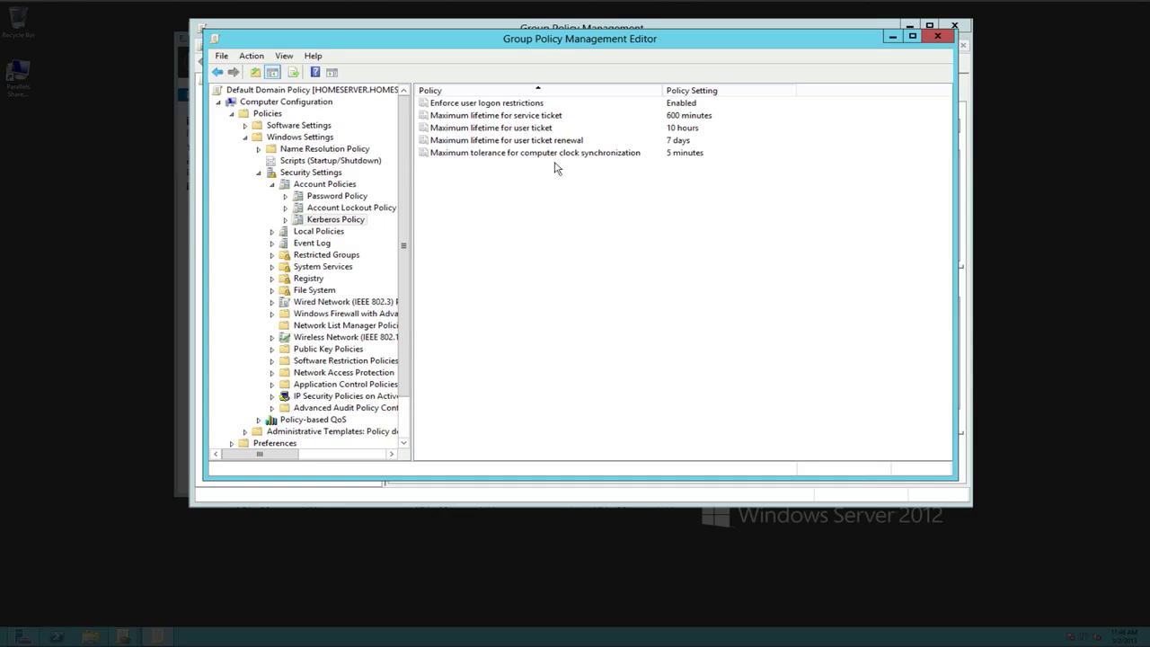
pyautogui.click(618, 154)
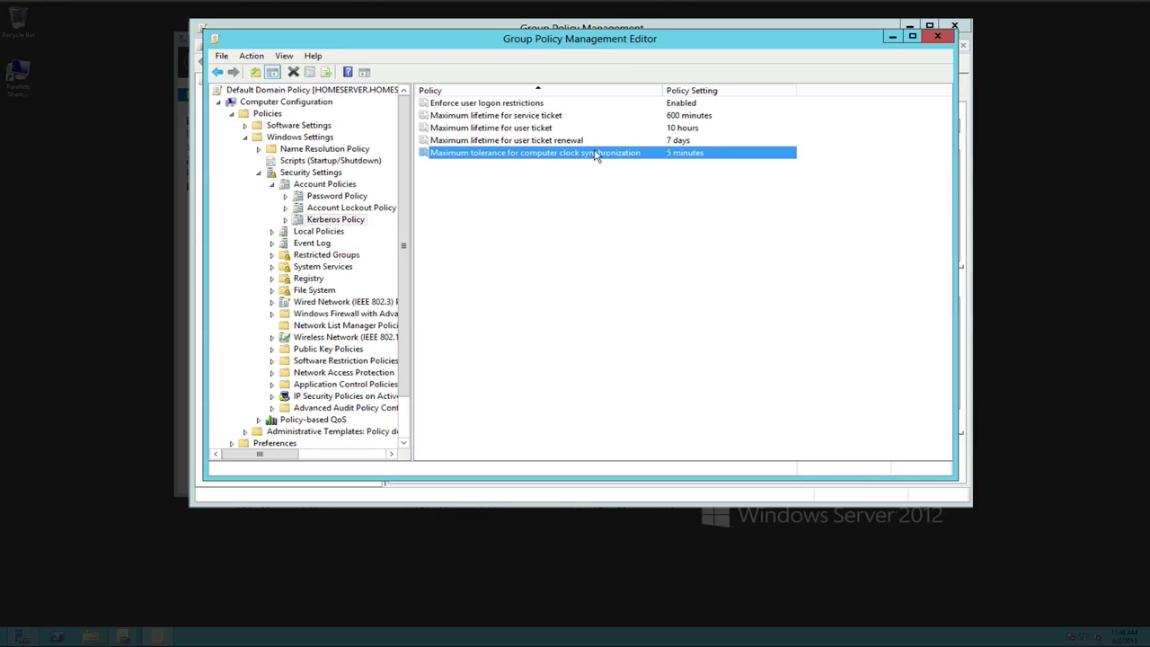
# Increase the Kerberos clock synchronization tolerance spin box from 5 to 10 minutes and apply it
pyautogui.doubleClick(598, 154)
pyautogui.click(520, 204)
pyautogui.click(520, 204)
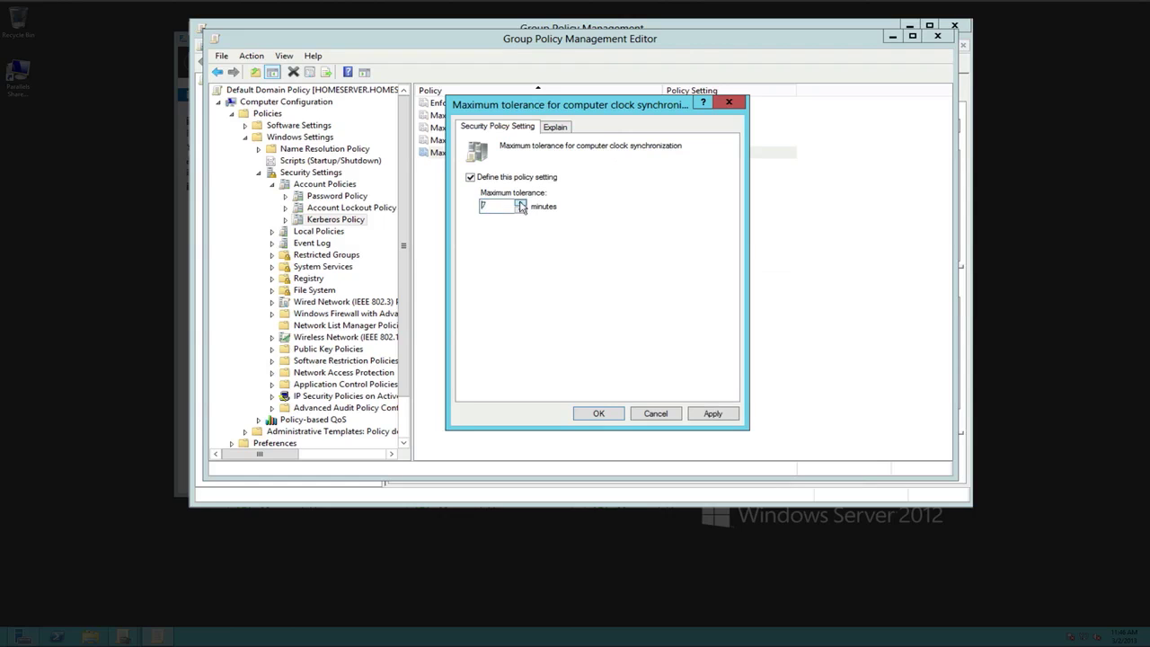
pyautogui.click(520, 204)
pyautogui.click(520, 204)
pyautogui.click(601, 413)
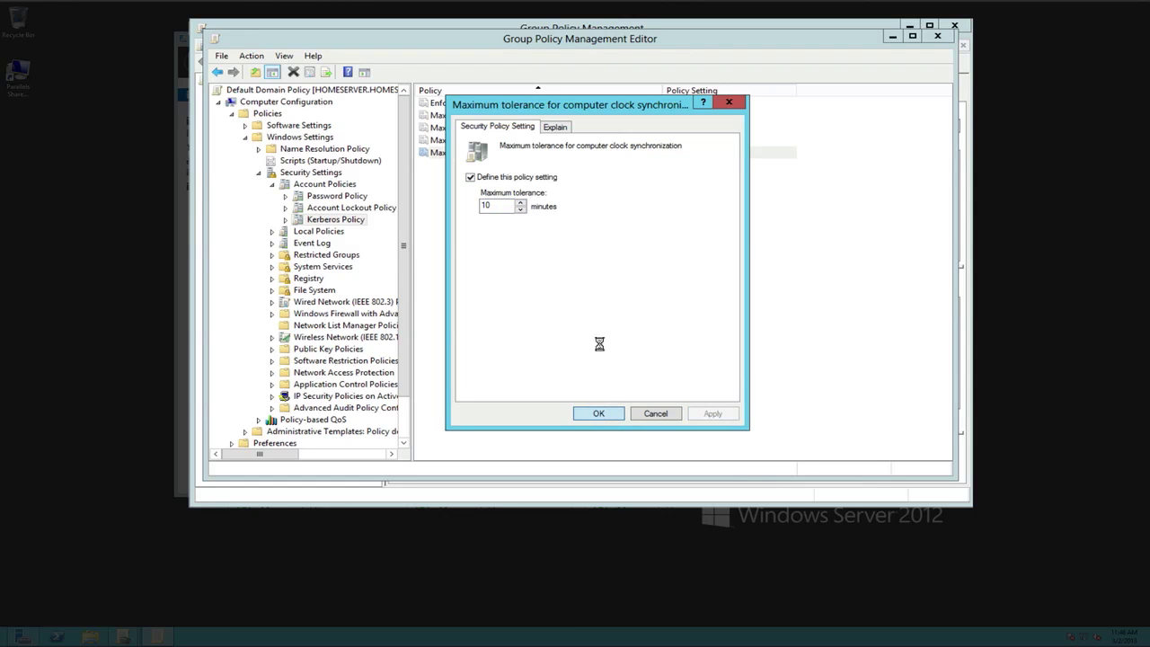
pyautogui.click(608, 320)
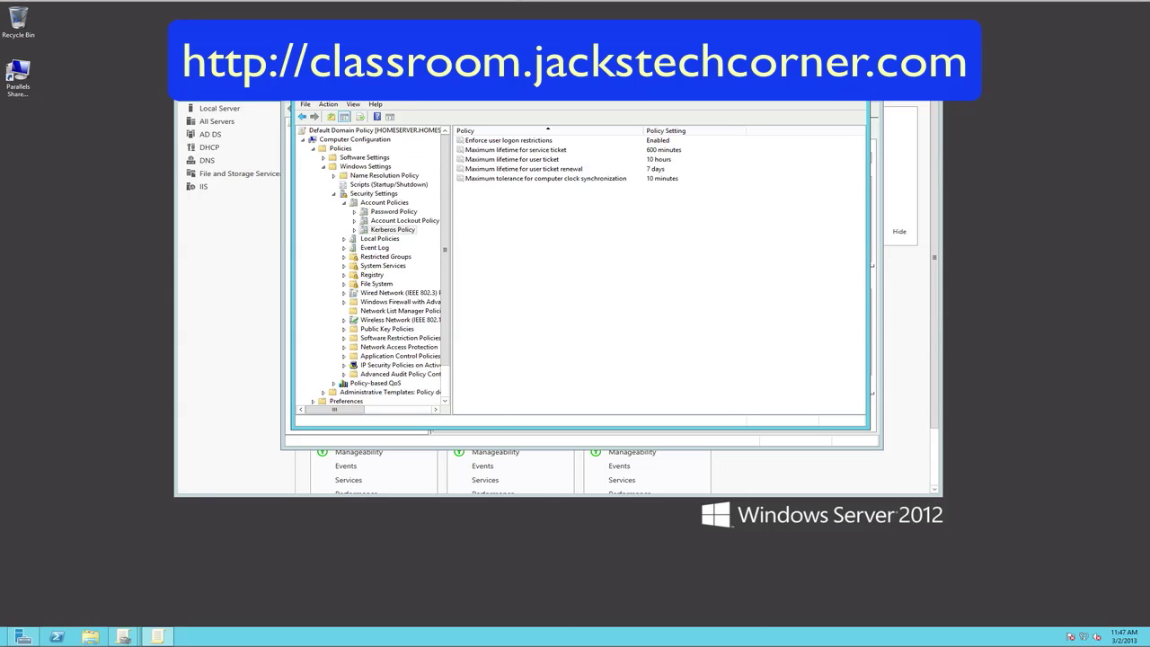
# Bring Chrome forward, nudge its window down, and load classroom.jackstechcorner.com
pyautogui.click(375, 638)
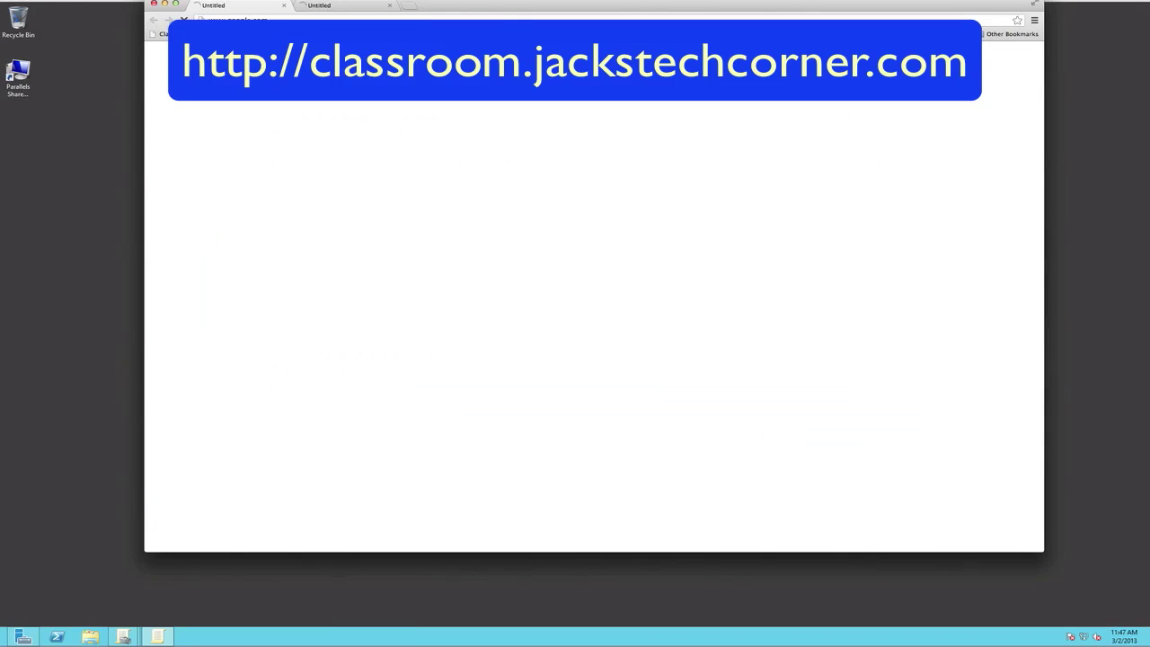
pyautogui.moveTo(457, 4); pyautogui.dragTo(454, 24)
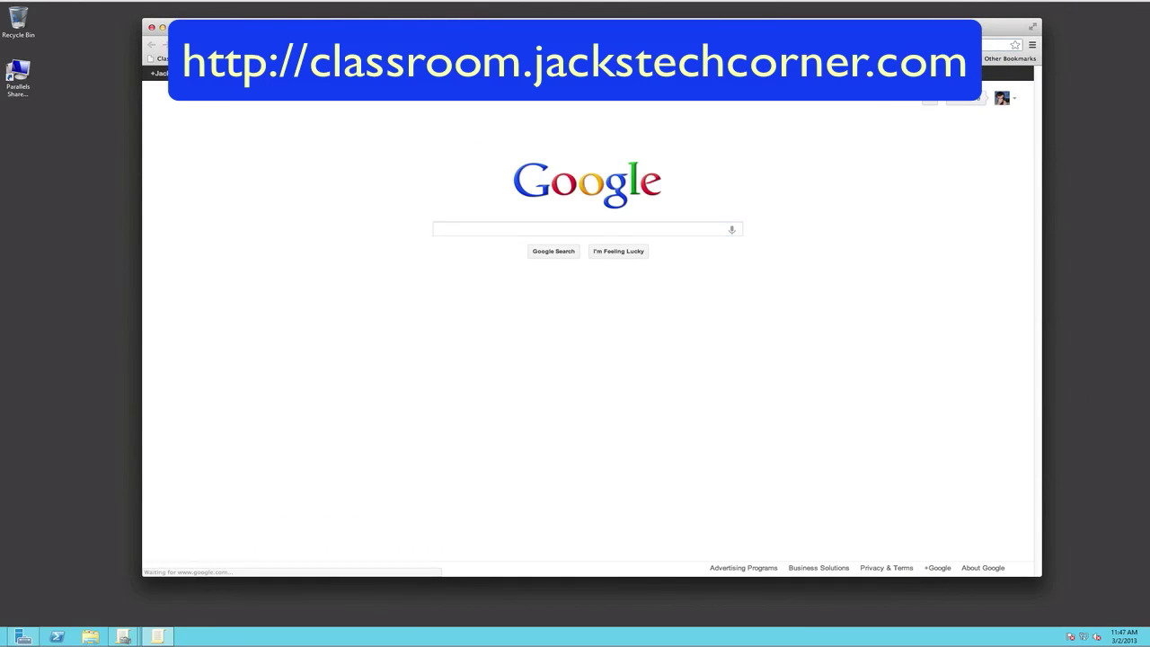
pyautogui.write('classroom')
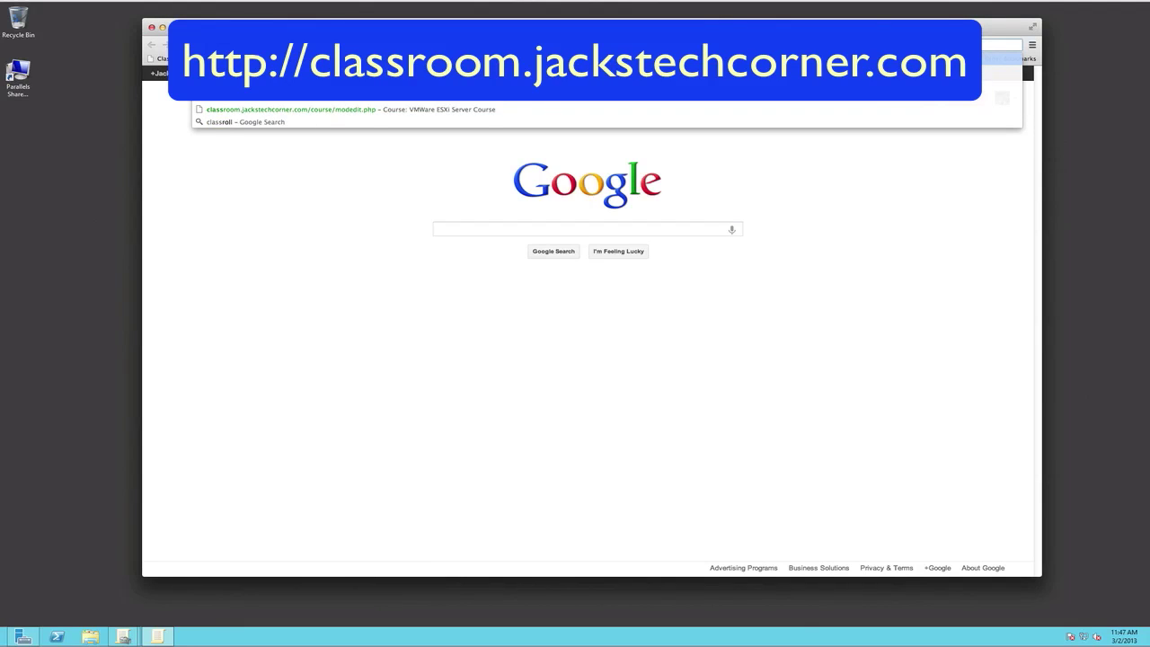
pyautogui.write('.jackste')
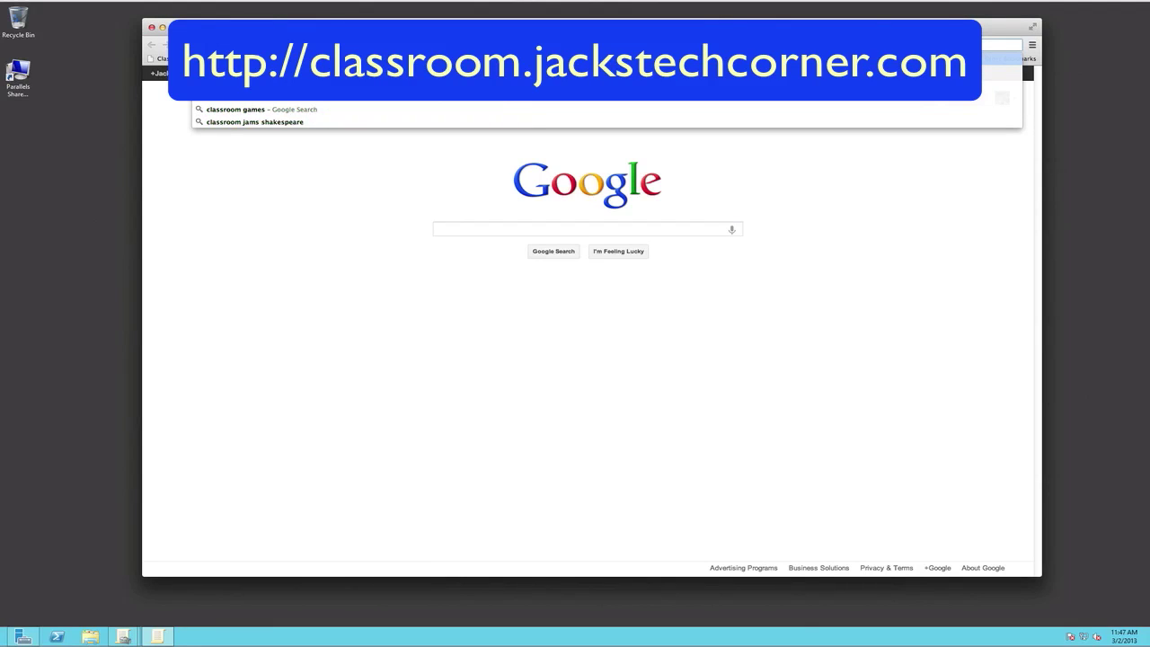
pyautogui.write('chcorner')
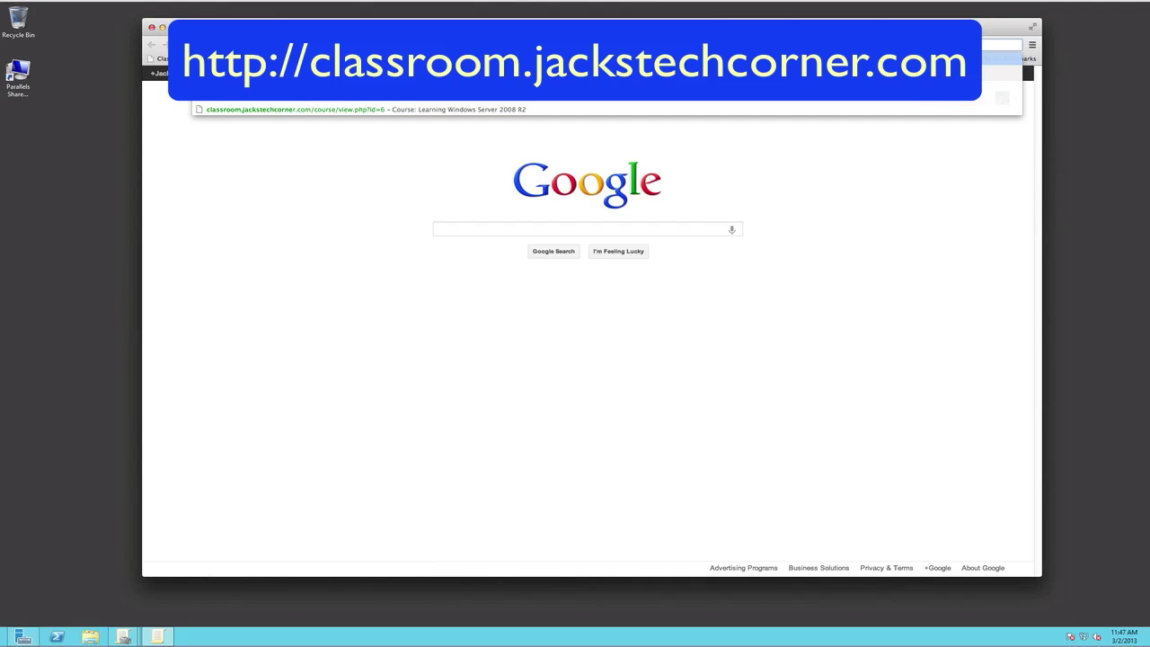
pyautogui.press('Return')
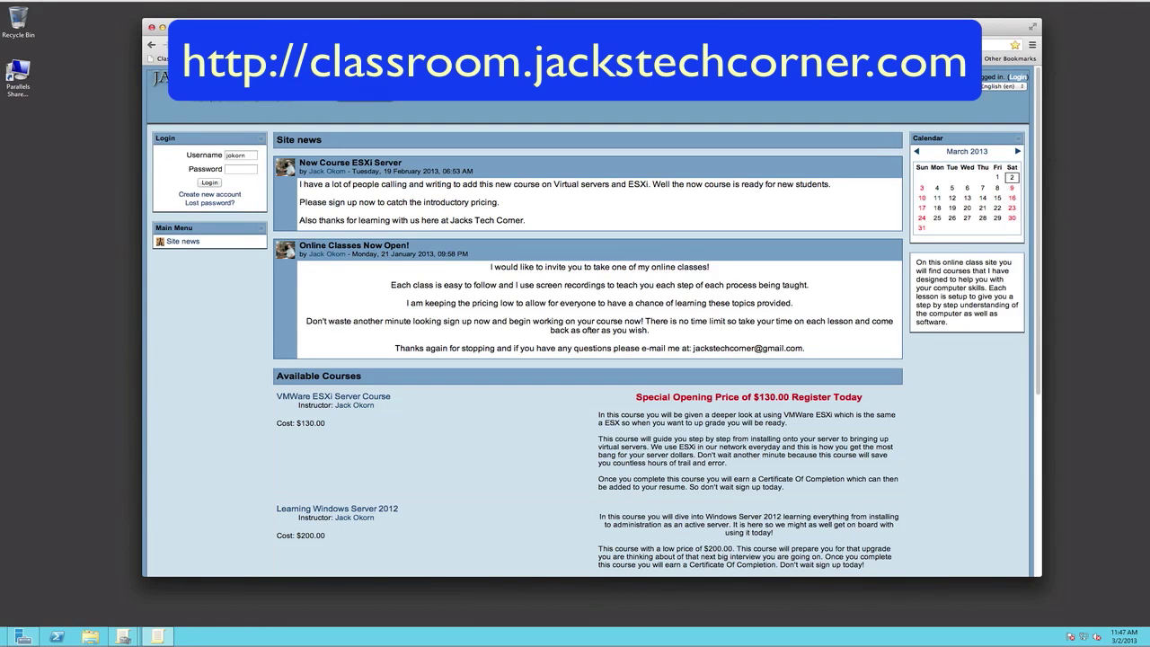
# Clear the prefilled login username, then scroll through the Available Courses list and their prices
pyautogui.moveTo(246, 154); pyautogui.dragTo(212, 158)
pyautogui.press('BackSpace')
pyautogui.scroll(-4, 476, 404)
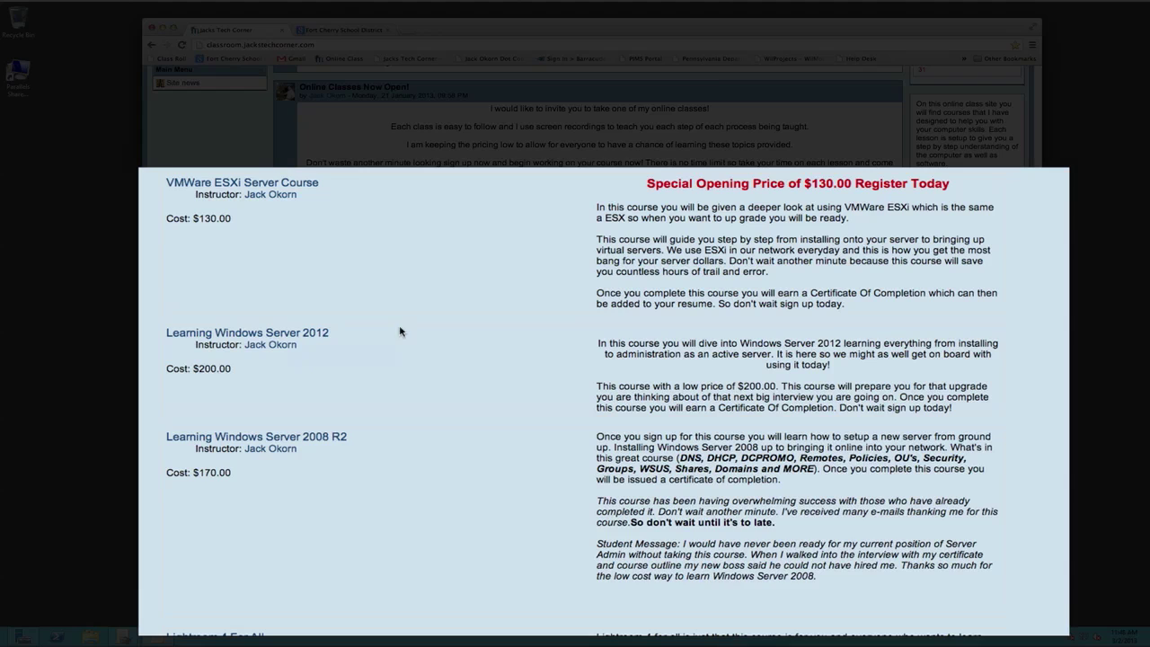
pyautogui.scroll(1, 406, 333)
pyautogui.scroll(-1, 409, 334)
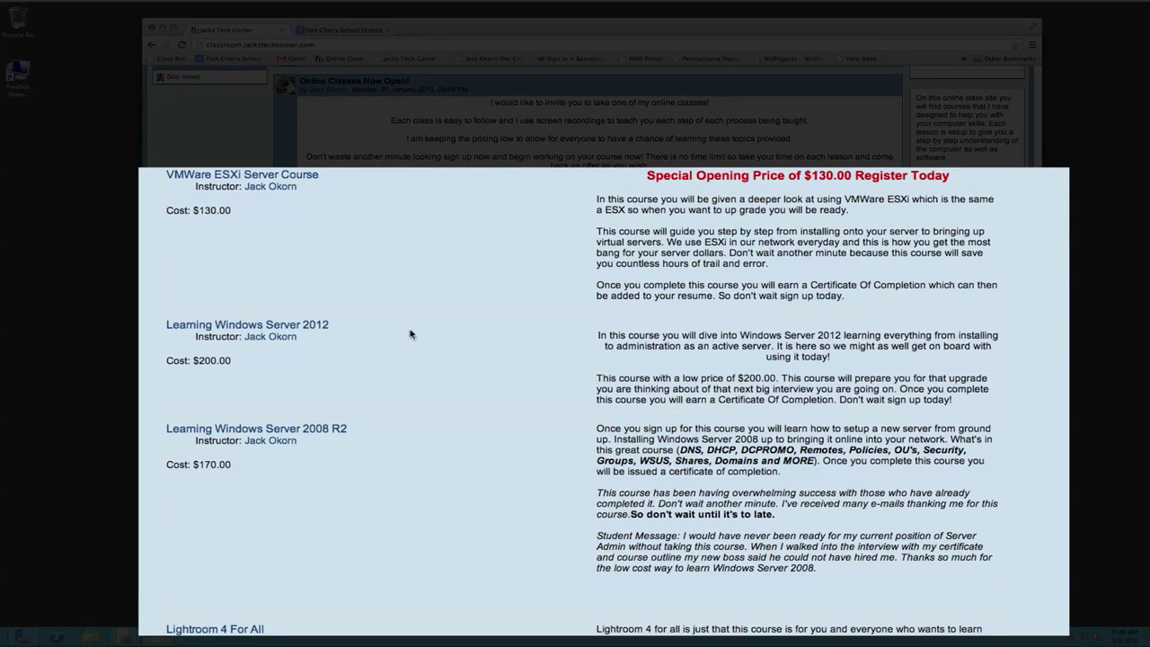
pyautogui.scroll(4, 409, 334)
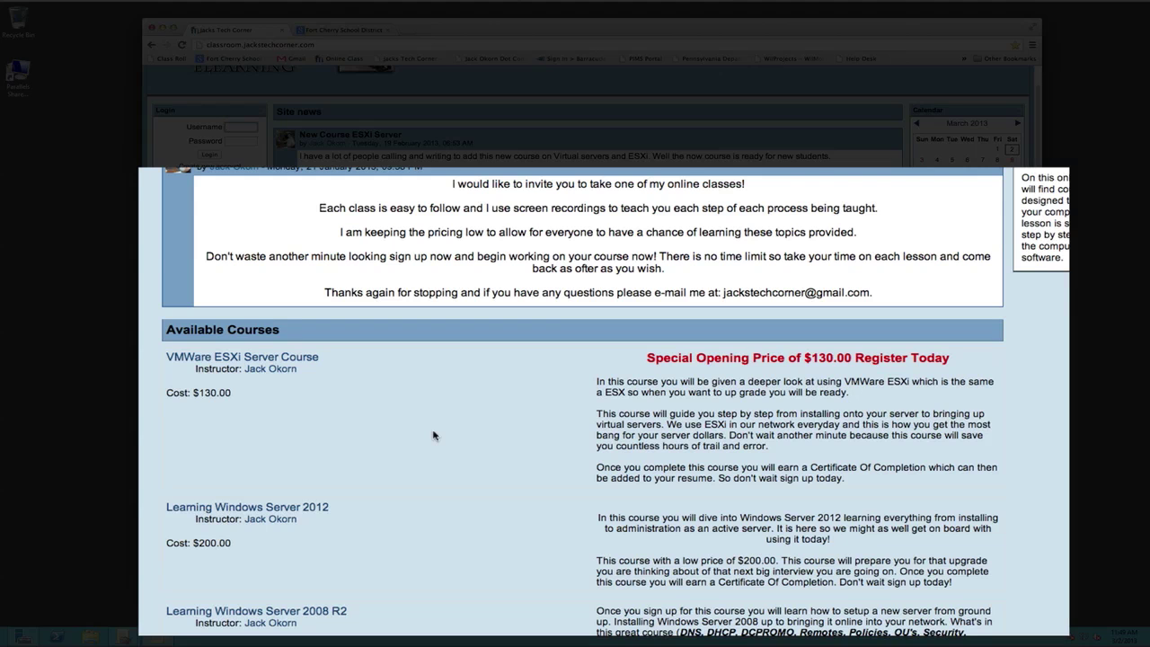
# Review the courses down to the $200.00 Windows Server 2012 cost, then minimize Chrome
pyautogui.scroll(-3, 433, 435)
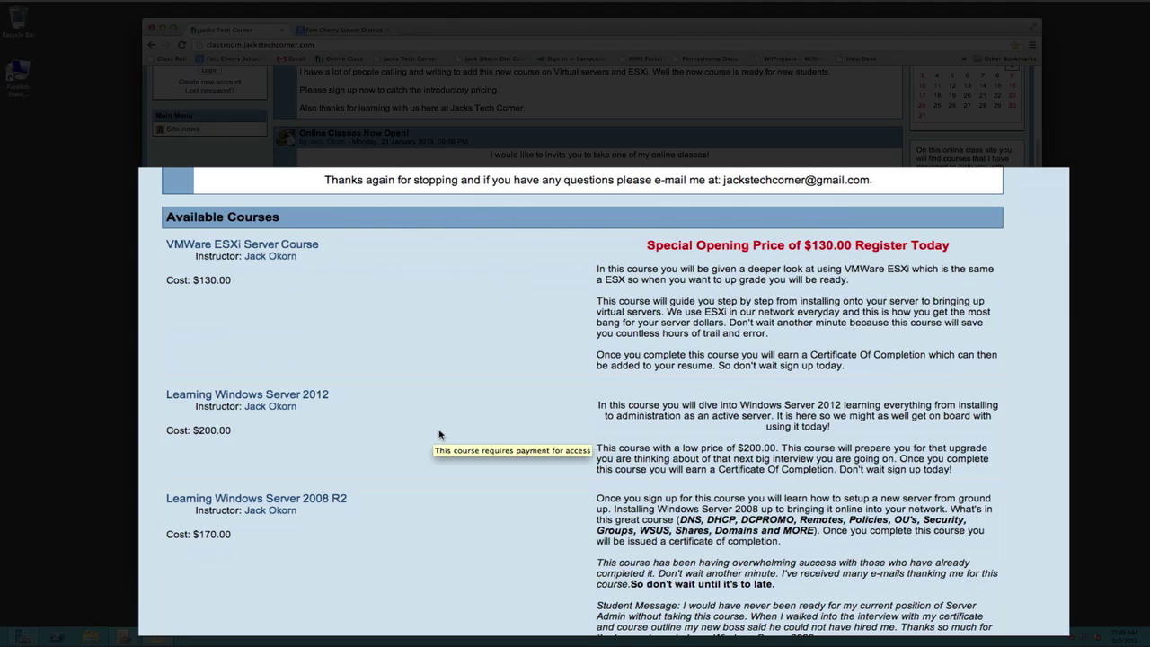
pyautogui.scroll(2, 433, 436)
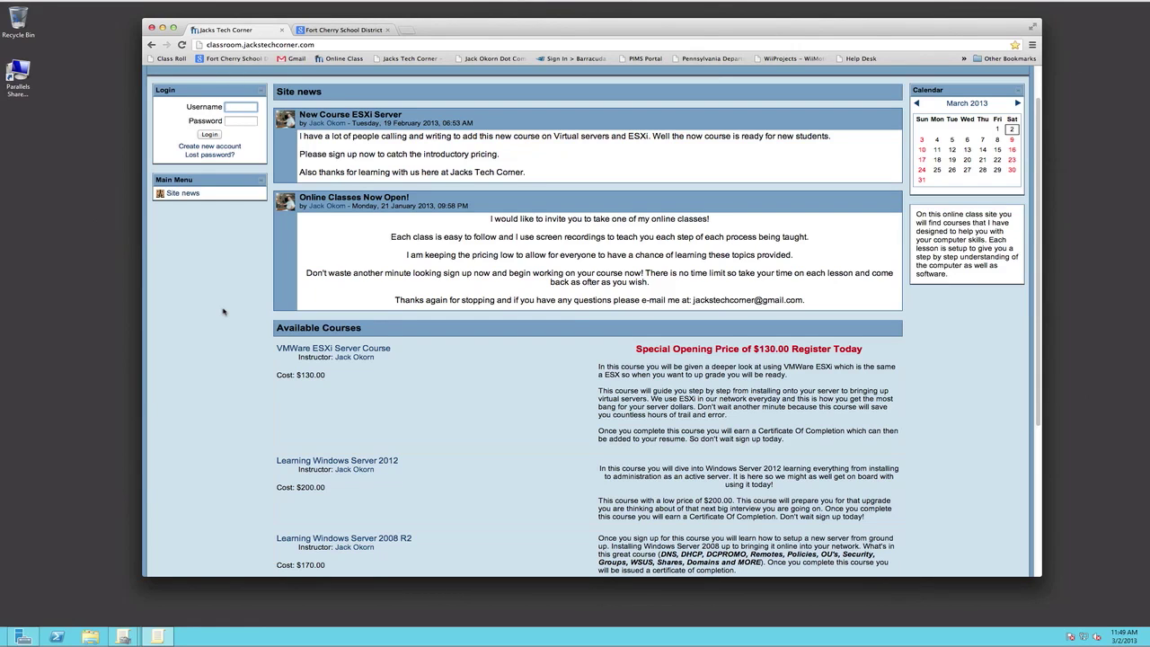
pyautogui.scroll(-4, 232, 344)
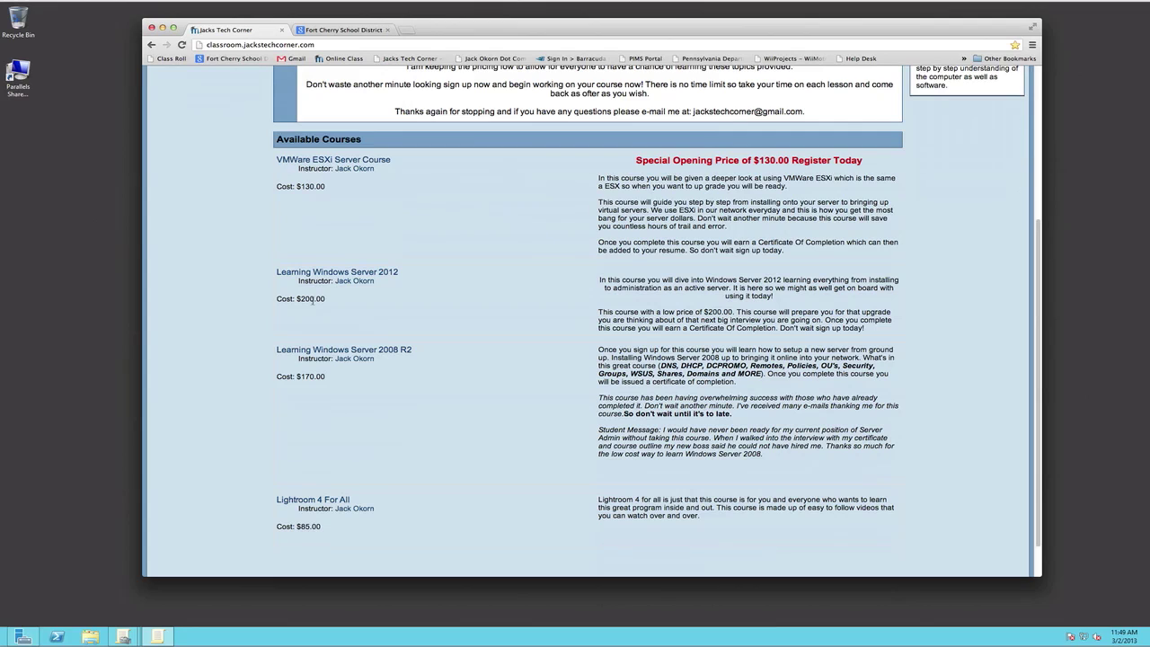
pyautogui.moveTo(326, 302); pyautogui.dragTo(260, 299)
pyautogui.click(232, 318)
pyautogui.scroll(4, 216, 319)
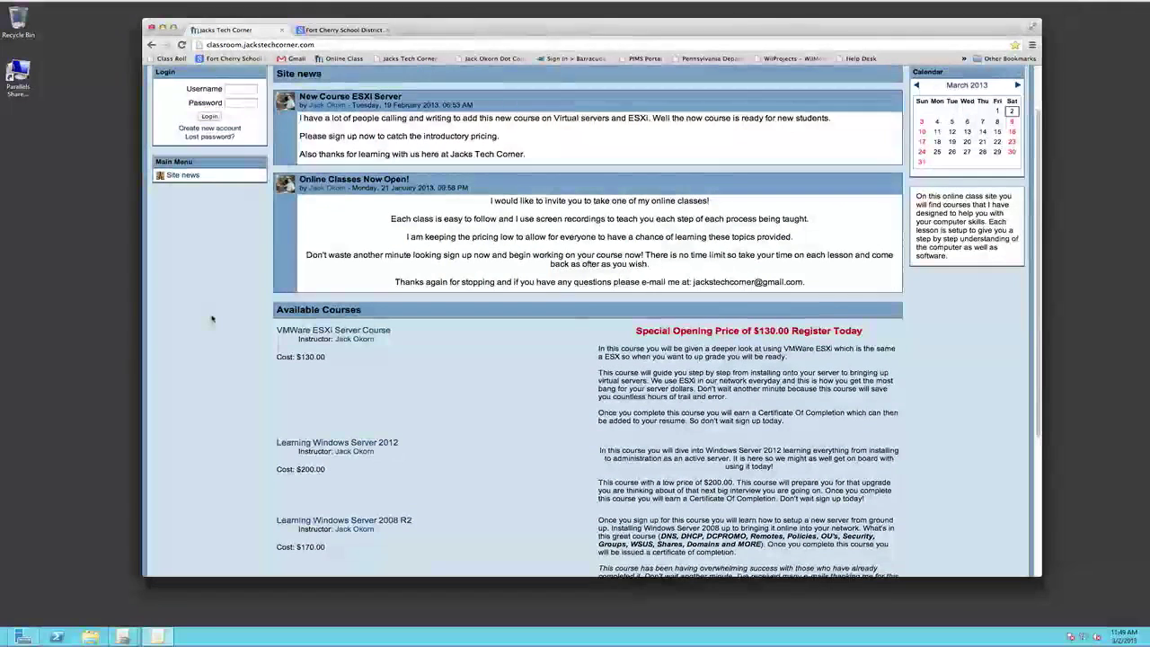
pyautogui.click(163, 29)
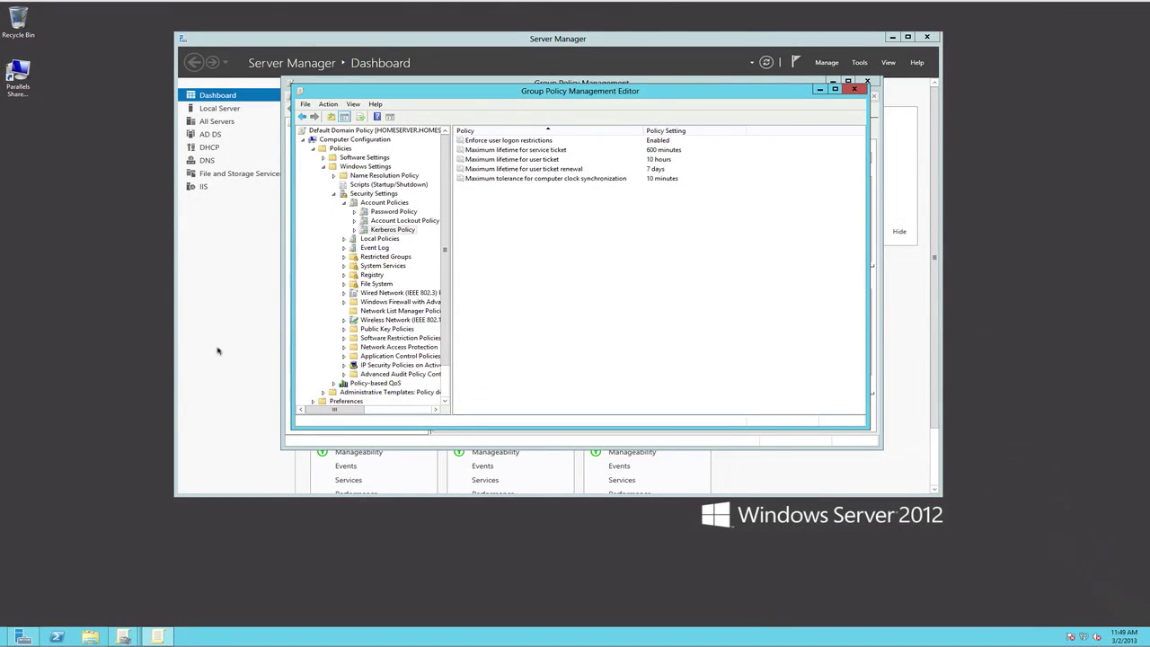